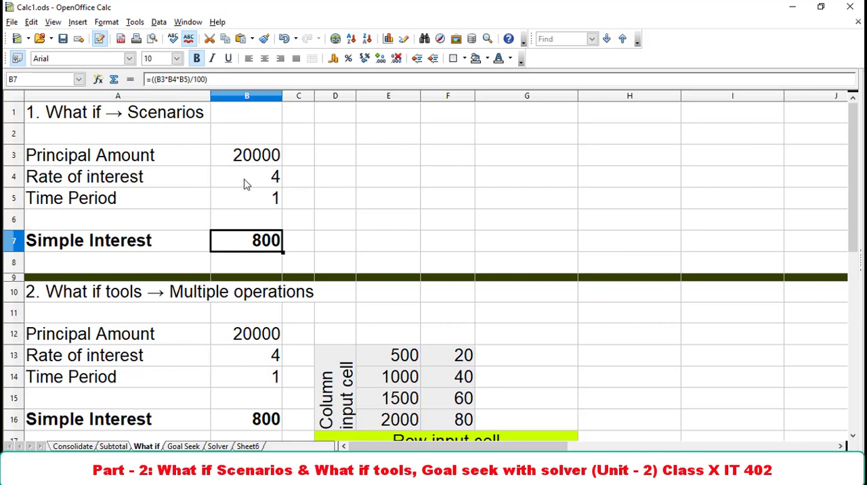
Examine the principal, rate and time period entries in rows 3 to 5 and the Simple Interest formula in B7.
left_click(113, 164)
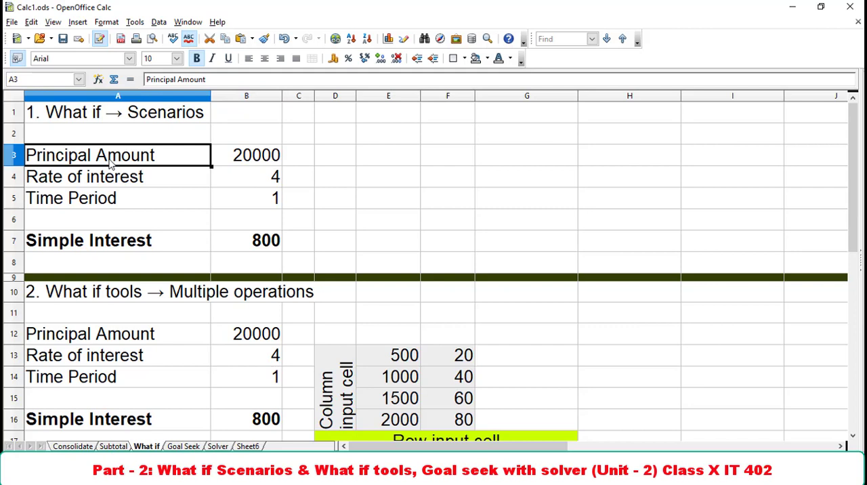
left_click(270, 164)
left_click(126, 187)
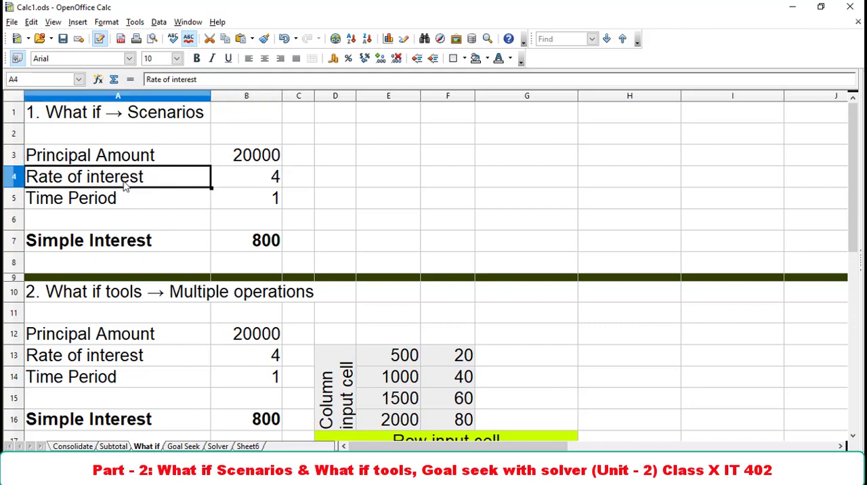
left_click(230, 188)
left_click(142, 207)
left_click(253, 207)
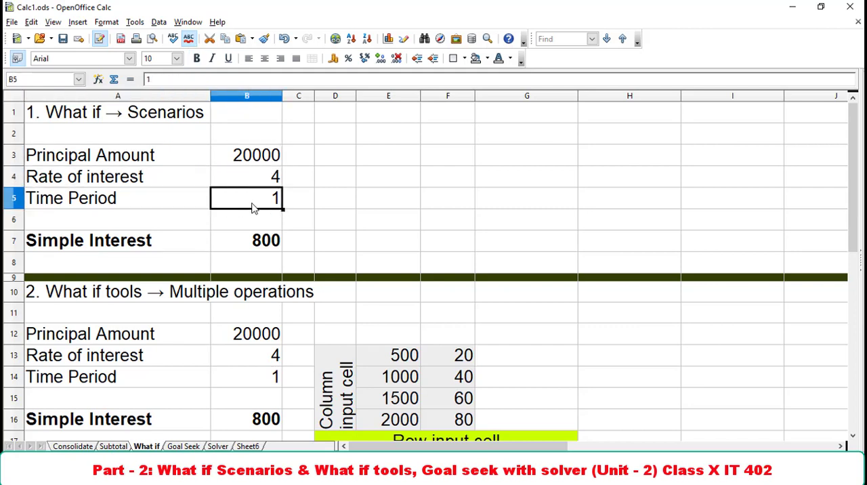
left_click(160, 245)
left_click(245, 244)
double_click(245, 244)
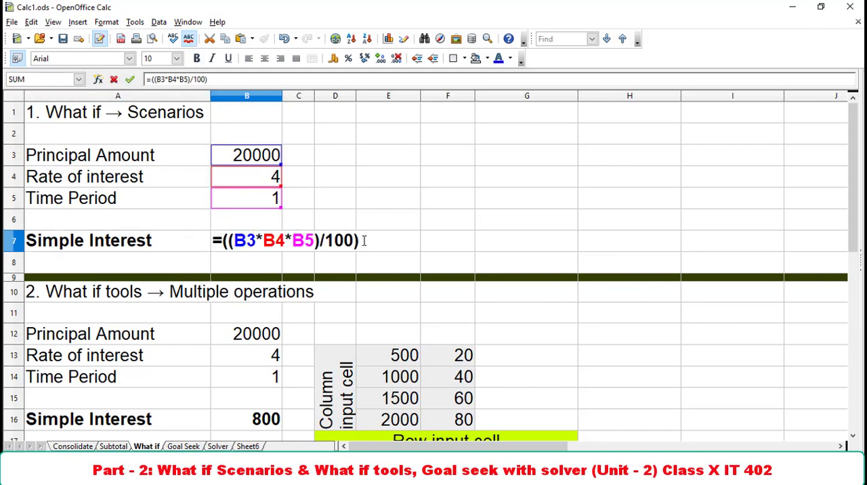
key("Return")
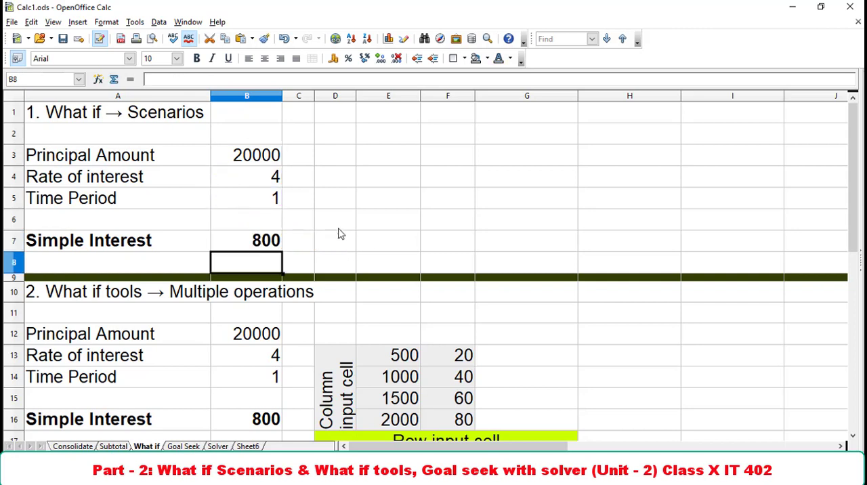
Create a scenario named st1 from A3:B7, adding the line 20,000 to its comment.
left_click_drag(124, 156, 260, 251)
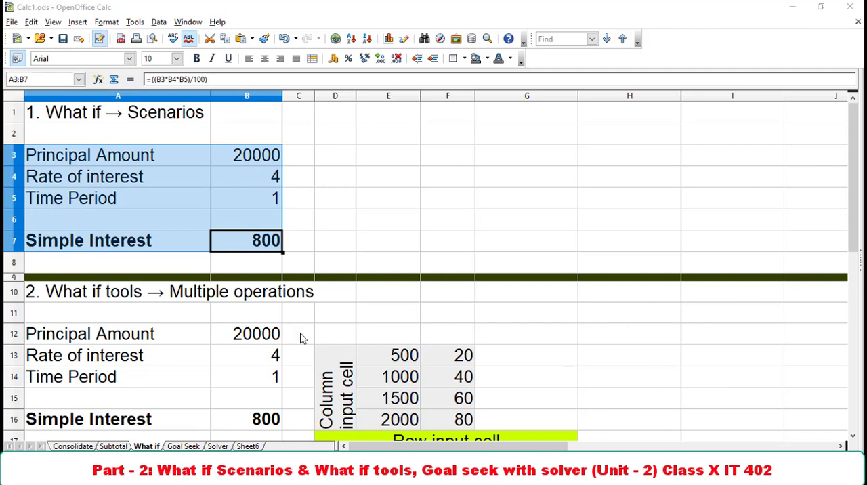
left_click(136, 22)
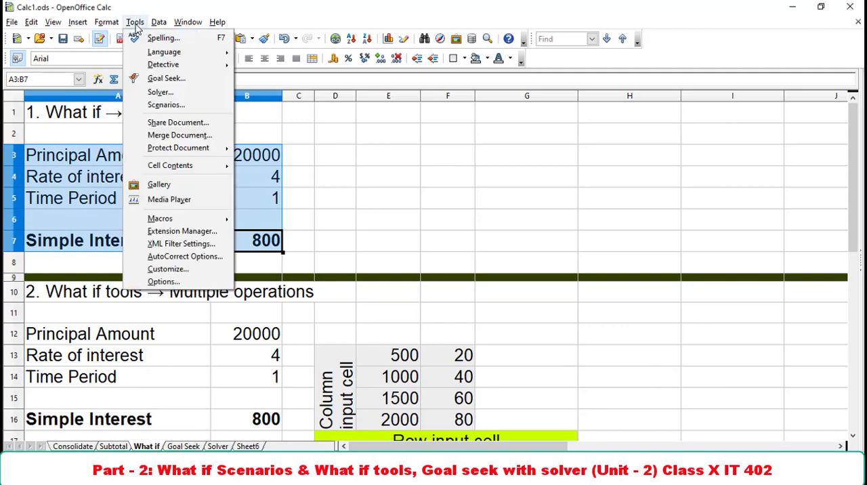
left_click(155, 107)
left_click_drag(327, 144, 464, 112)
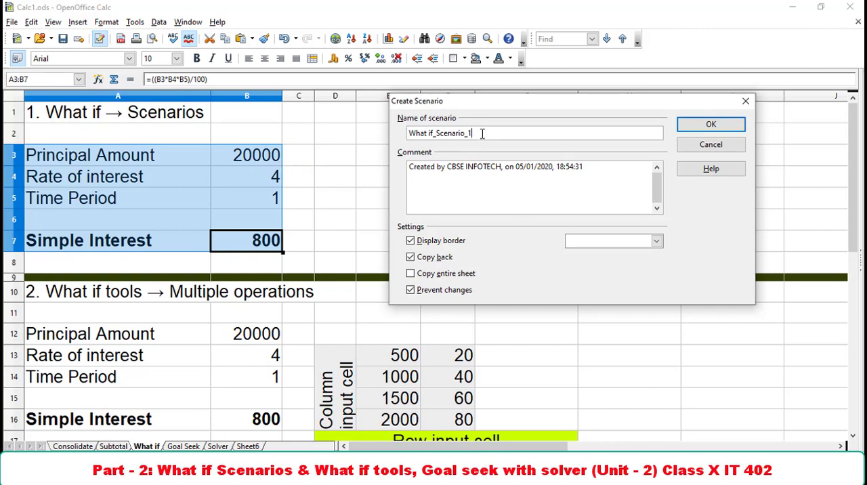
left_click_drag(474, 133, 405, 133)
type("s")
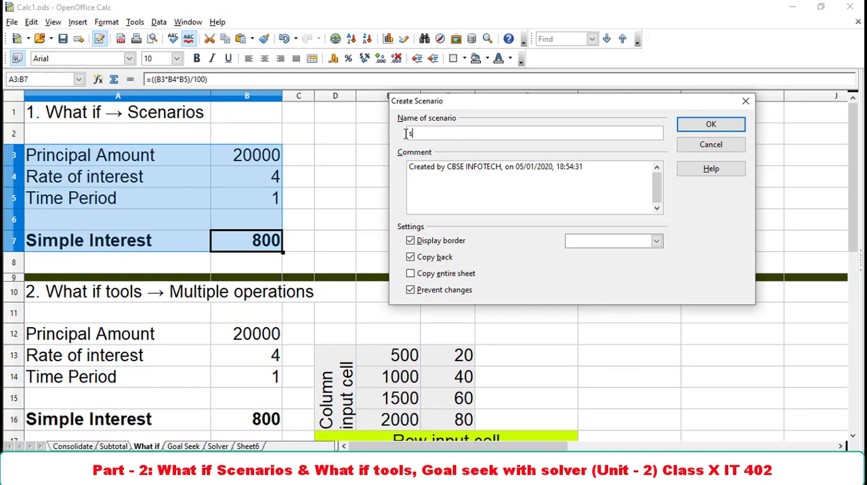
type("t1")
left_click(592, 167)
key("Return")
type("20,000")
left_click(711, 125)
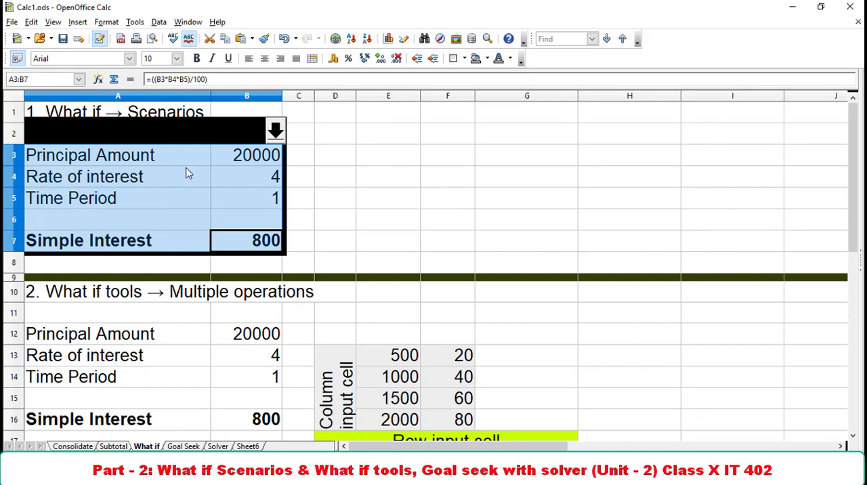
Set the Principal Amount in B3 to 10000.
left_click(246, 161)
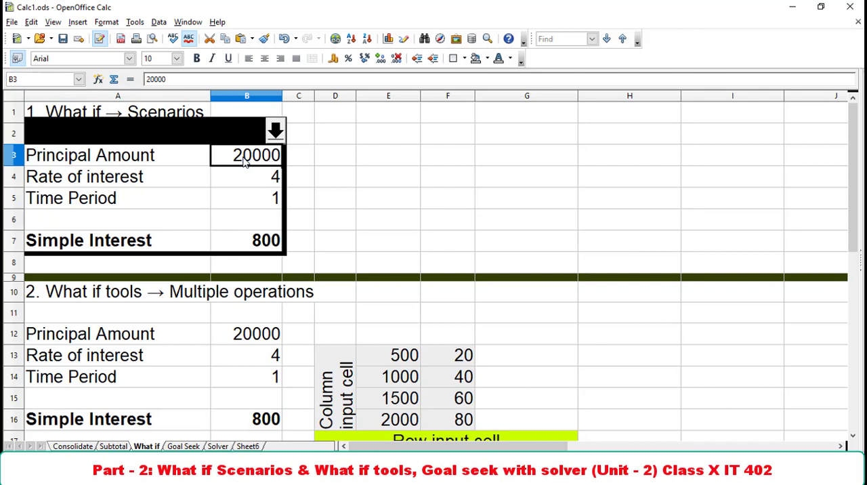
type("10000")
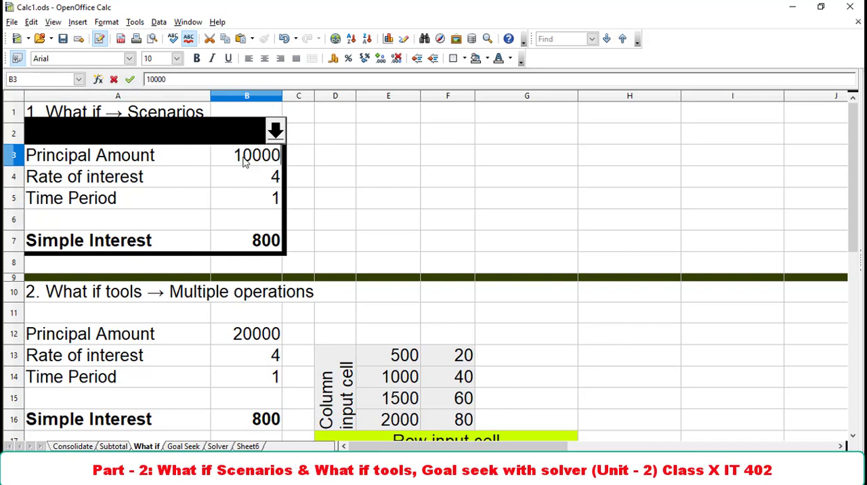
key("Return")
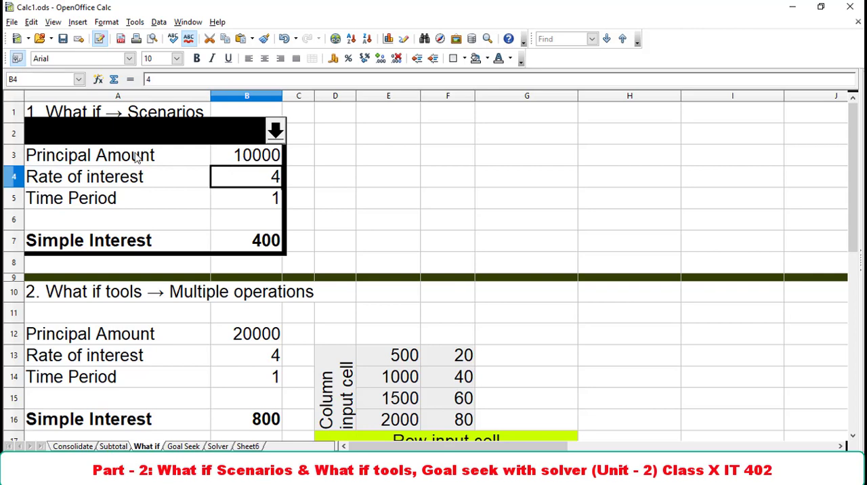
Create a scenario named st2 from A2:B7, adding the line 10,000 to its comment.
left_click_drag(85, 137, 223, 242)
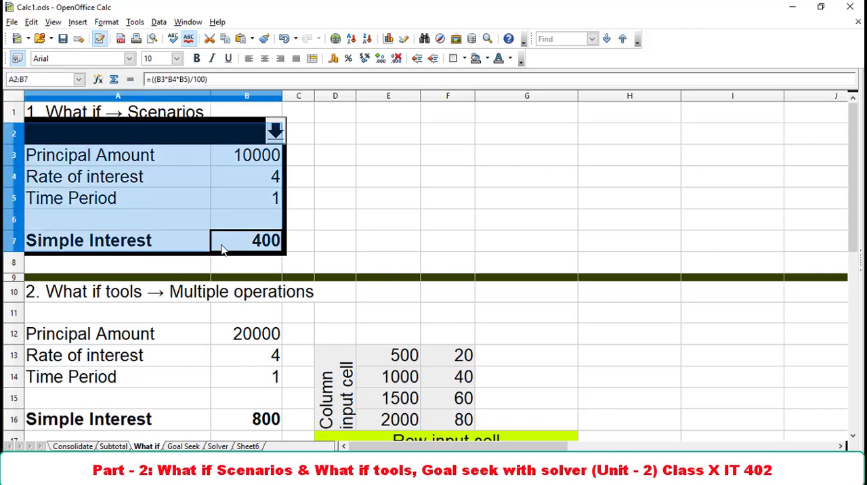
left_click(135, 23)
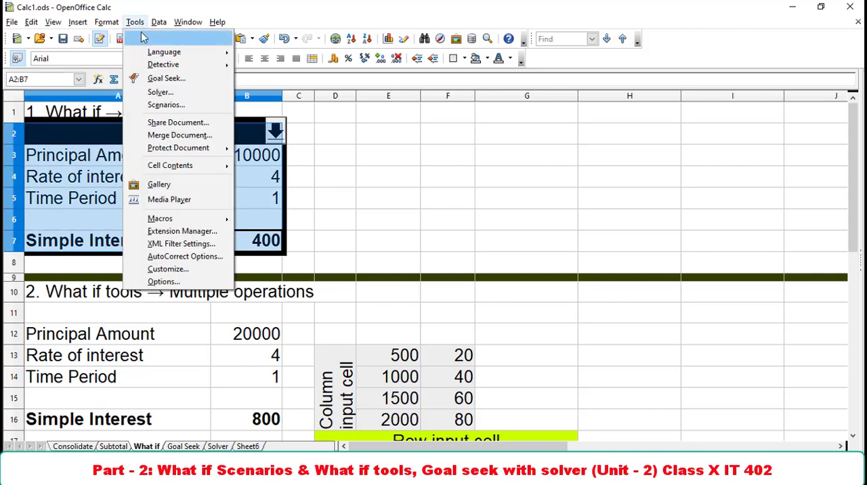
left_click(160, 106)
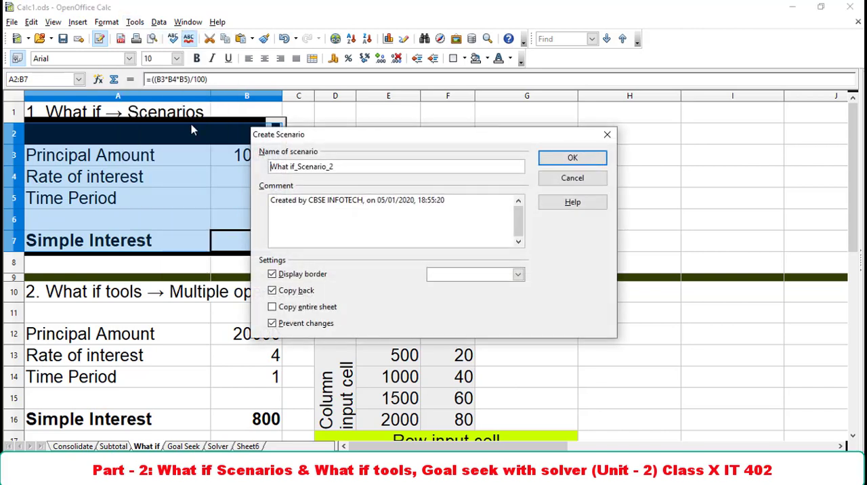
left_click_drag(341, 171, 260, 170)
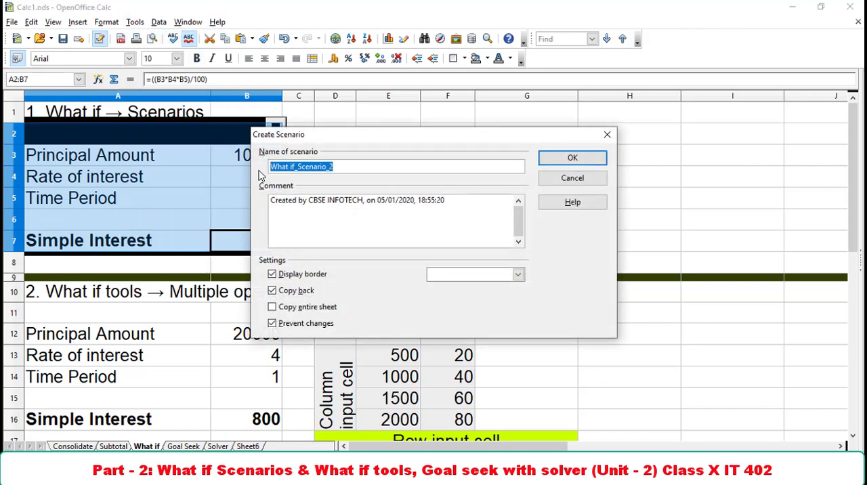
type("st2")
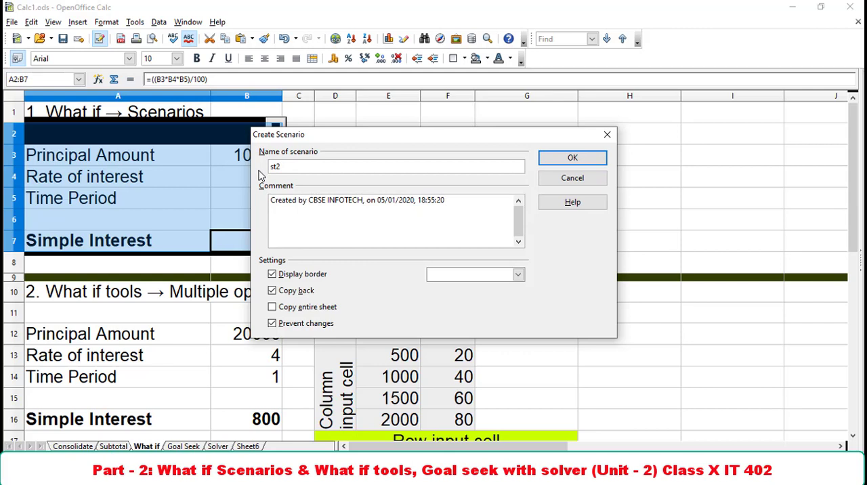
left_click(471, 210)
key("Return")
type("10,000")
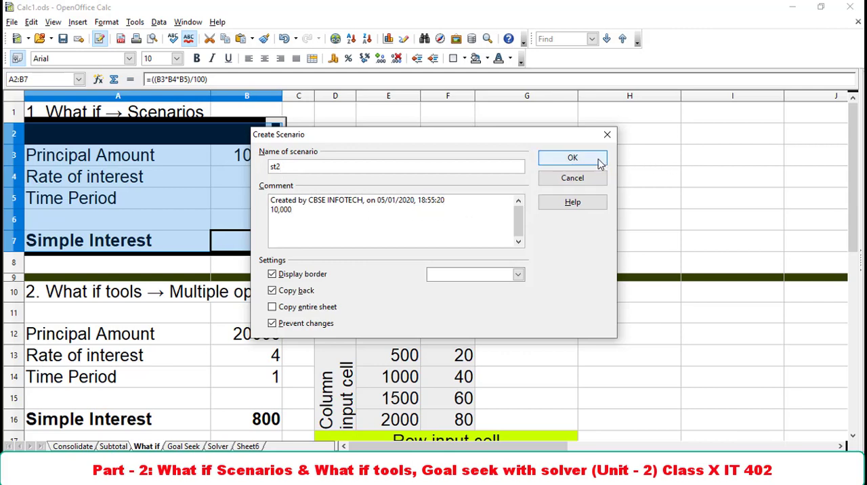
left_click(601, 161)
Set the Principal Amount in B3 to 500.
left_click(252, 156)
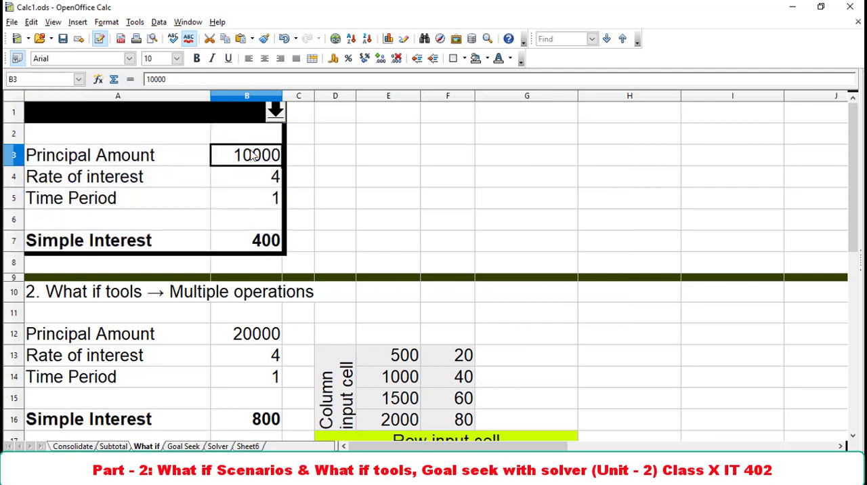
type("500")
key("Return")
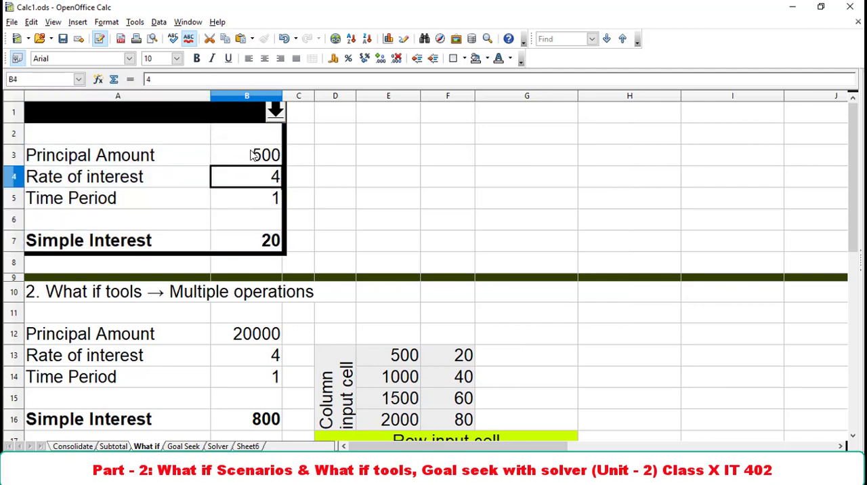
Start a new scenario for the range A1:B7 and name it st3.
left_click(125, 143)
left_click_drag(126, 144, 234, 240)
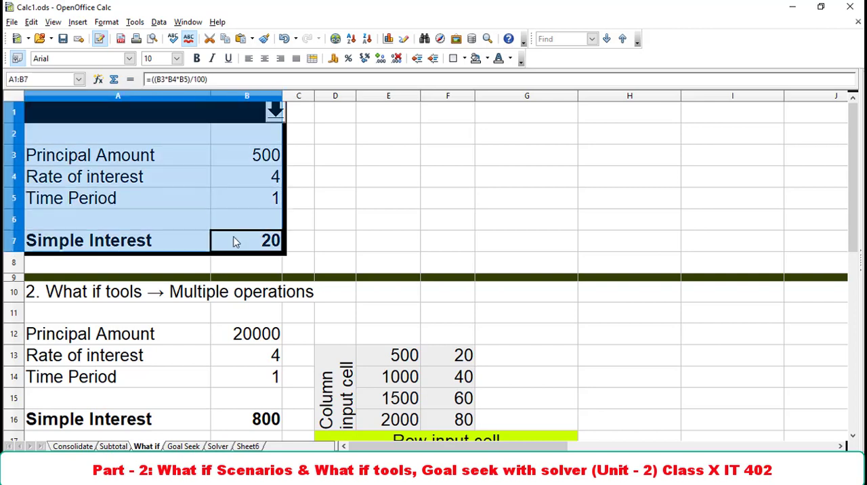
left_click(135, 22)
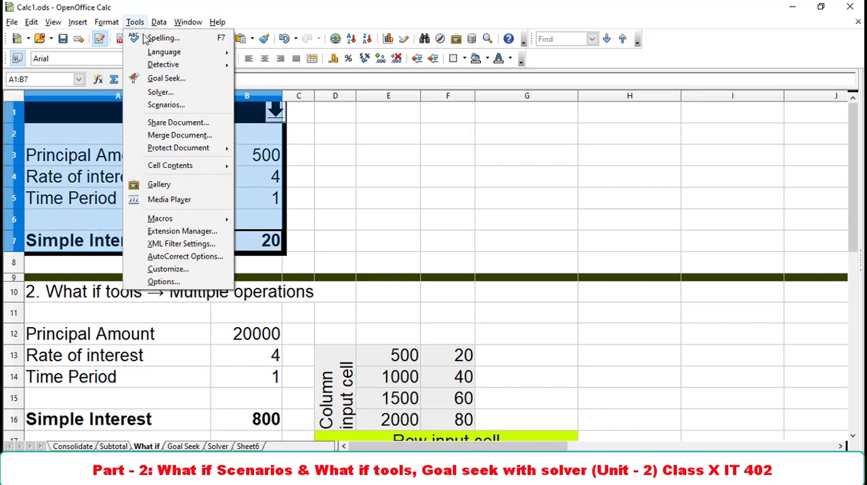
left_click(167, 107)
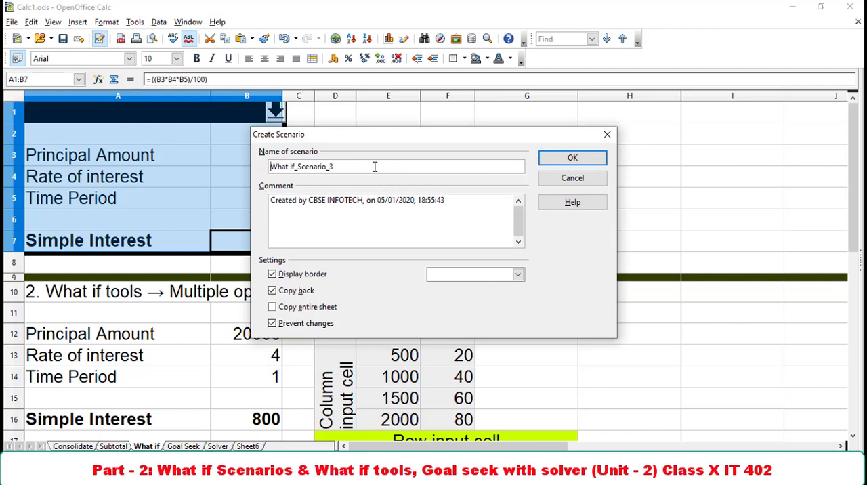
left_click_drag(376, 167, 248, 163)
type("st3")
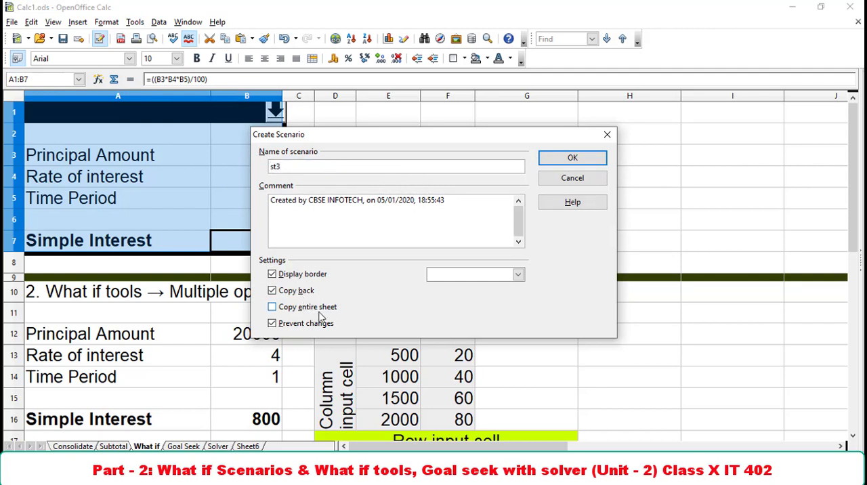
Give scenario st3 an Orange border, add the line 500 to its comment and create it.
left_click(519, 274)
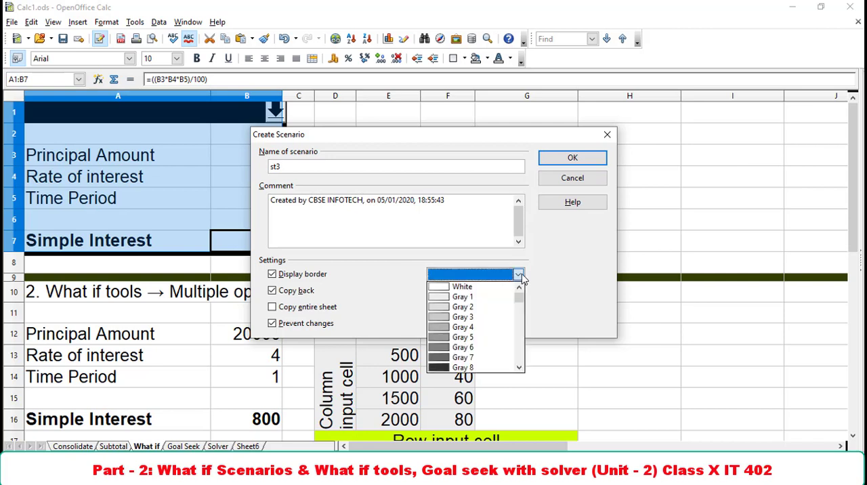
scroll(490, 338, "down", 3)
left_click(473, 328)
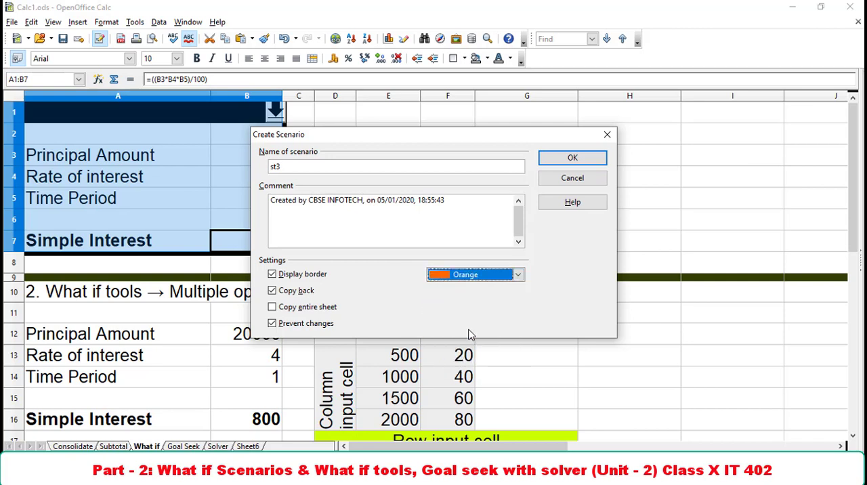
left_click(449, 210)
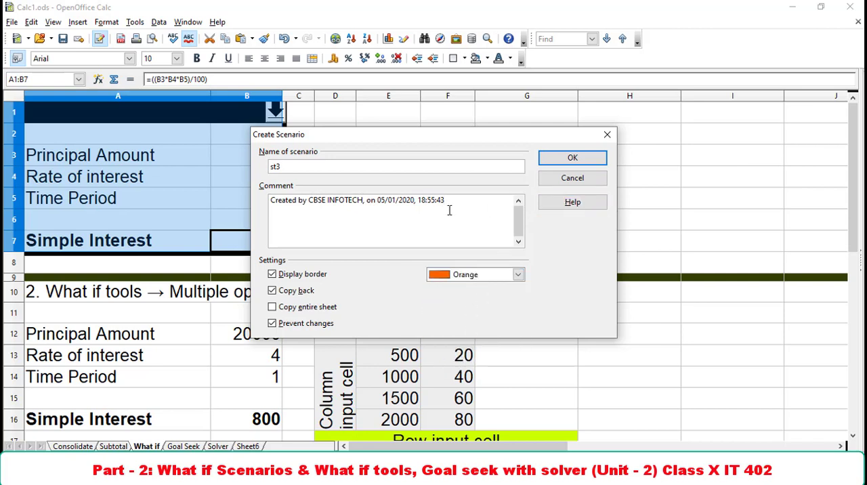
key("Return")
type("500")
left_click(562, 160)
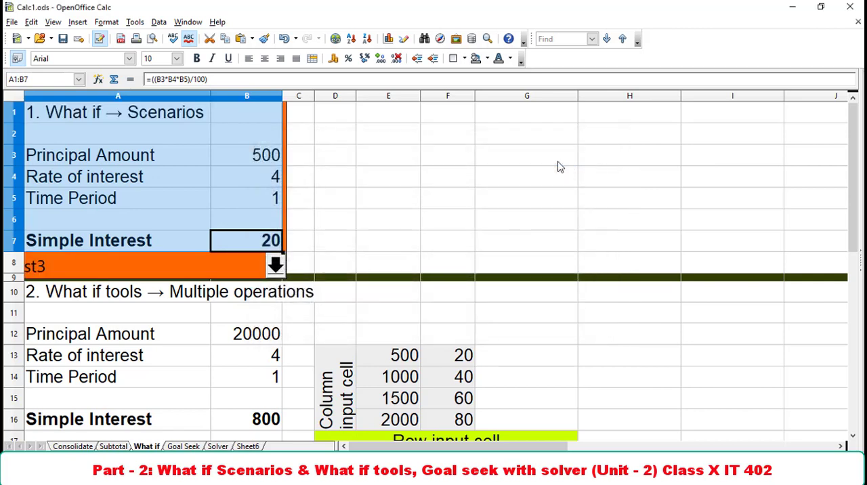
Switch the simple interest range between the saved scenarios st3 and st2 to compare their values.
left_click(275, 266)
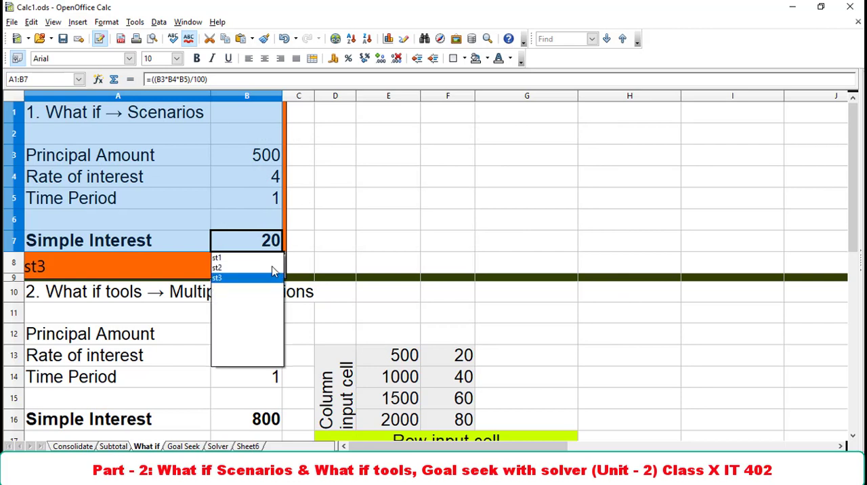
left_click(224, 280)
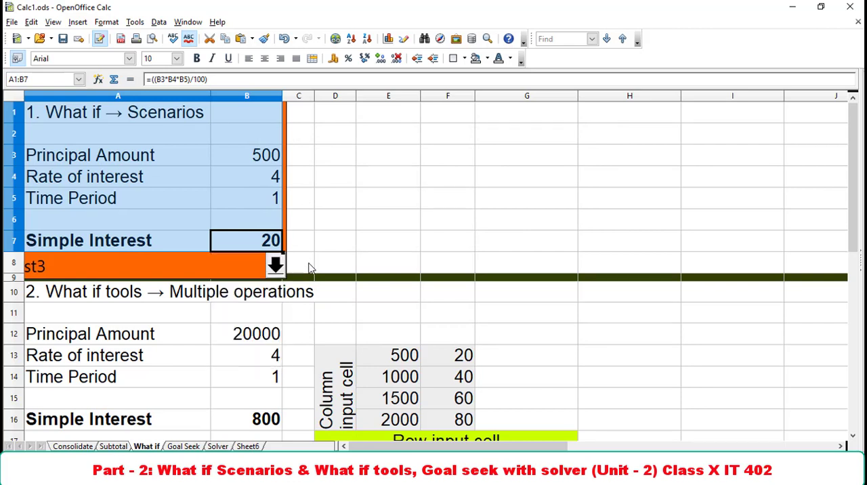
left_click(275, 266)
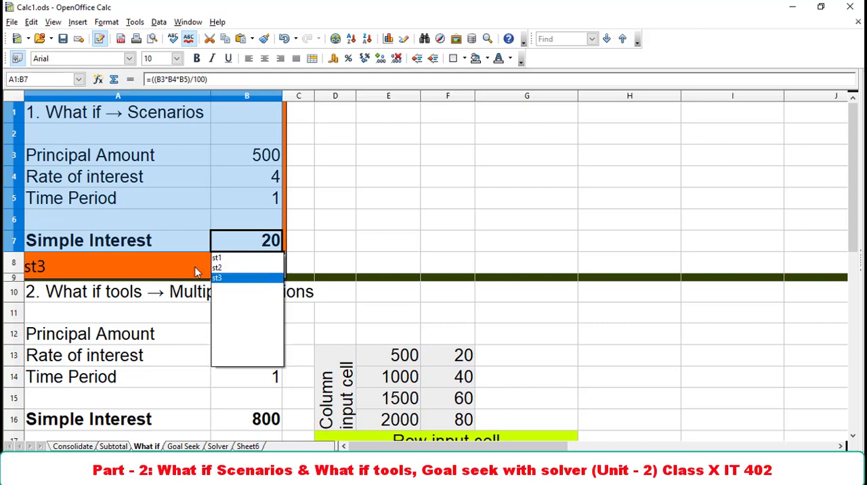
left_click(234, 268)
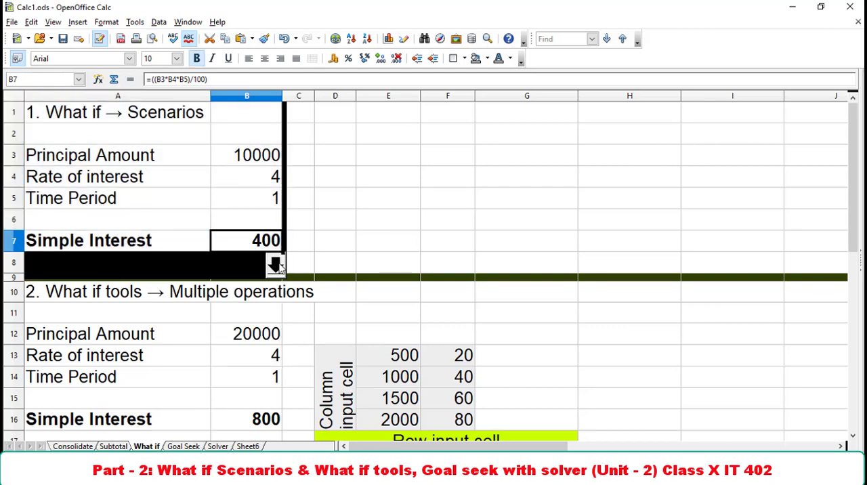
left_click(277, 265)
left_click(237, 269)
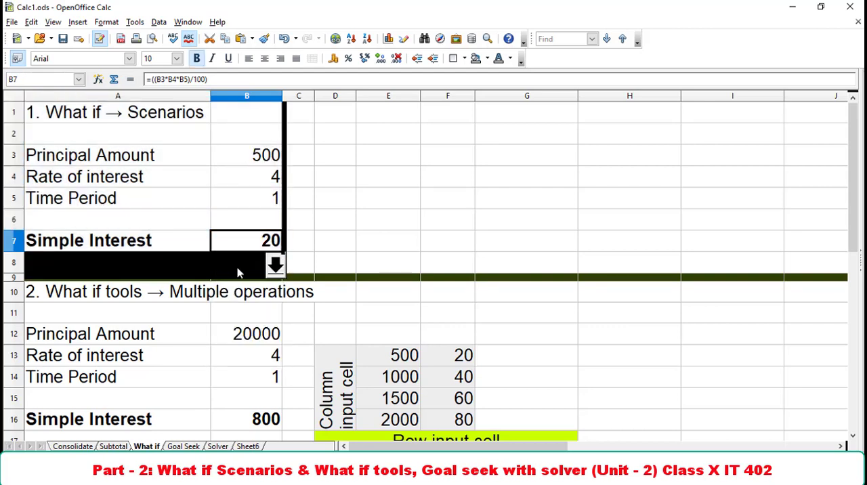
Switch the simple interest range in the Scenarios section to the saved scenario st3.
left_click(275, 266)
left_click(225, 280)
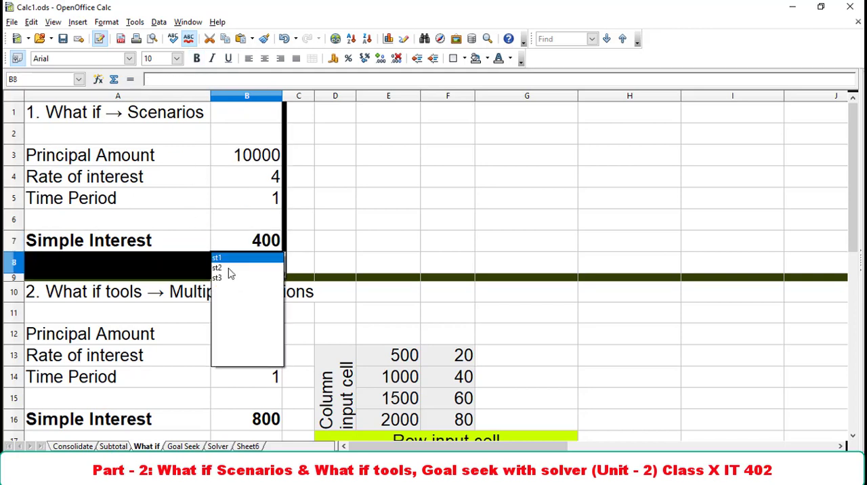
left_click(229, 269)
left_click(275, 264)
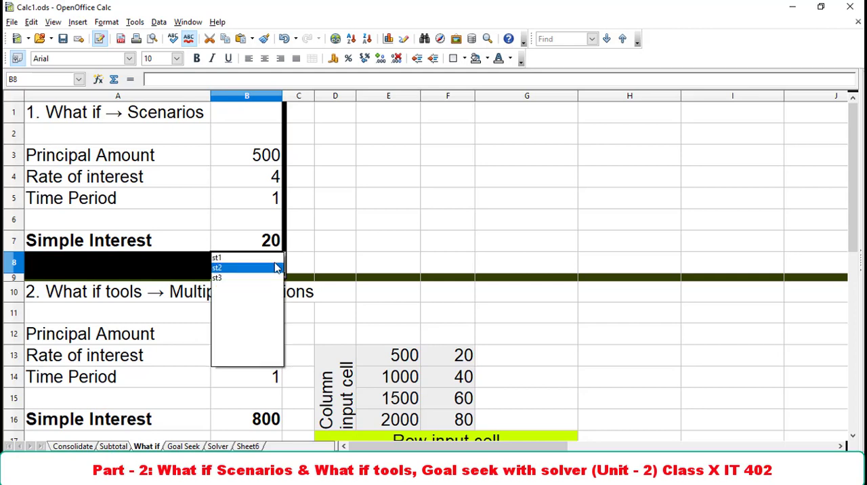
left_click(231, 280)
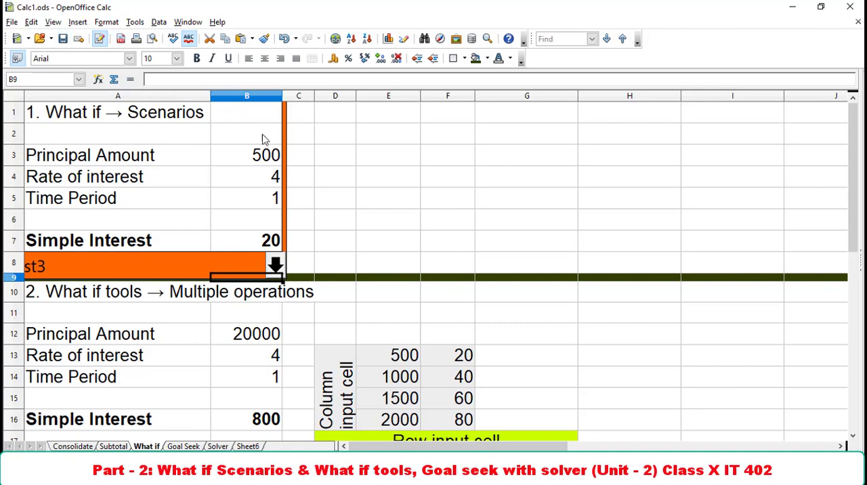
Examine the principal, rate and time period inputs and the simple interest formula in B16 of the Multiple operations section.
left_click(821, 8)
left_click(238, 201)
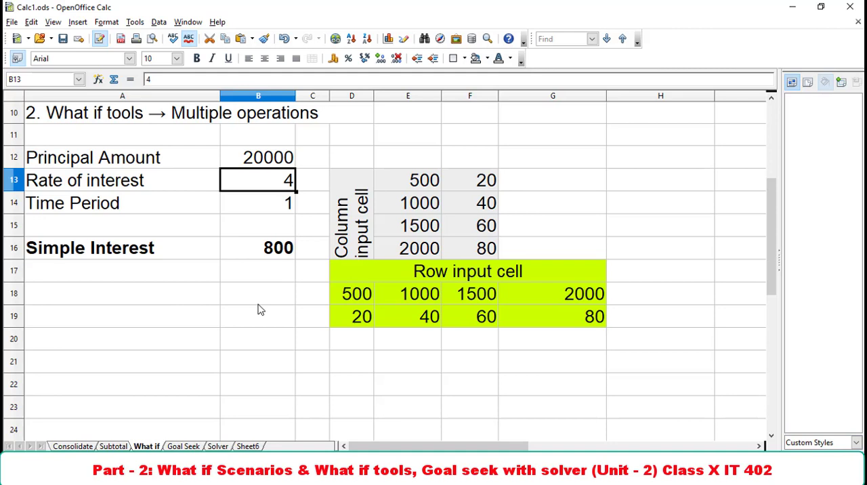
left_click(95, 158)
left_click(98, 181)
left_click(99, 207)
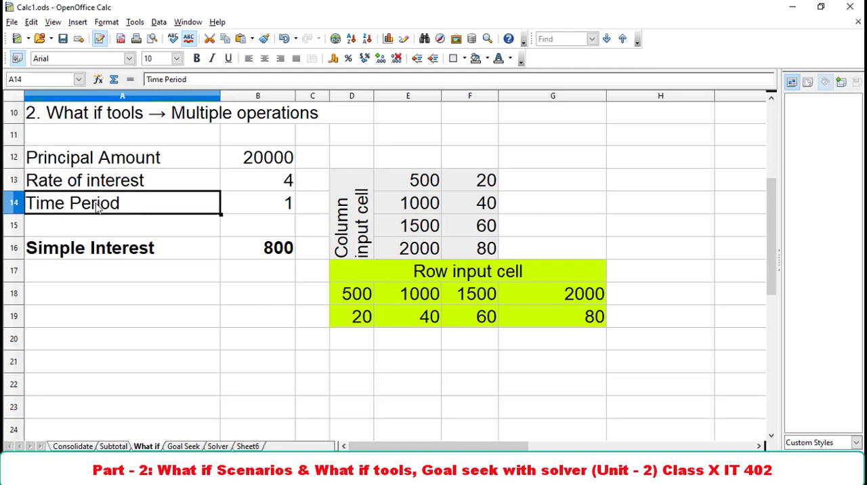
left_click(253, 248)
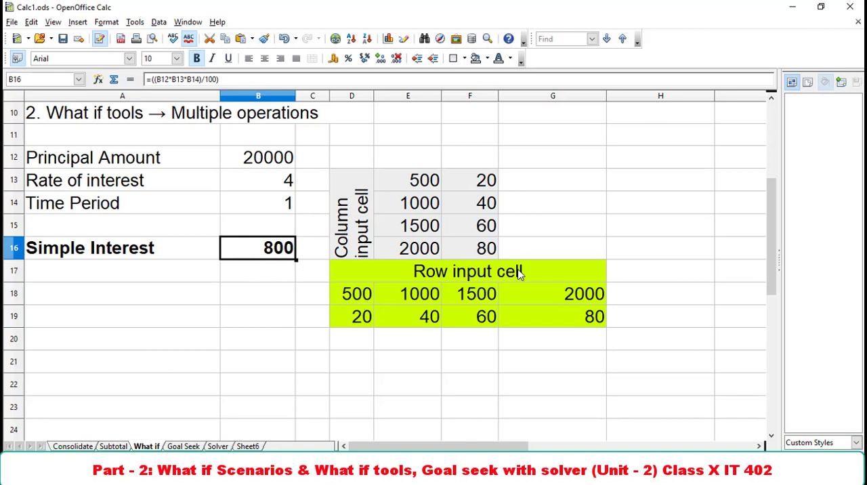
Enter the principal amounts 1200, 1400 and 1600 down the cells G11 to G13.
left_click(578, 141)
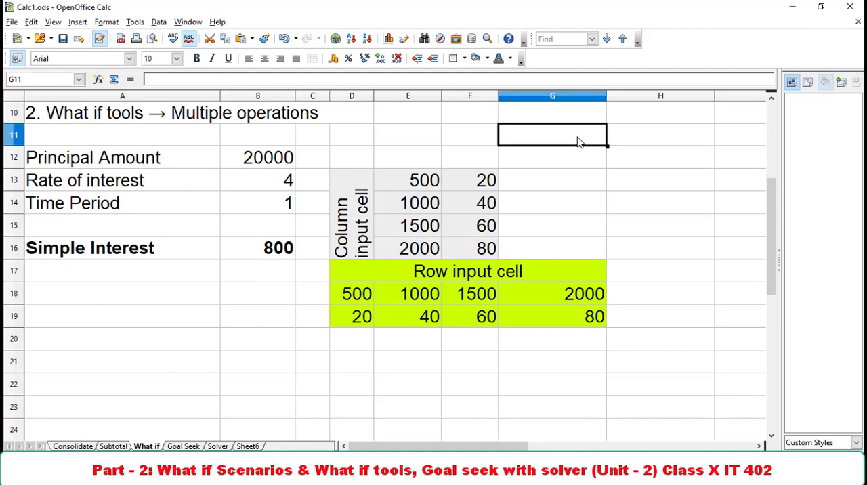
type("1200")
key("Return")
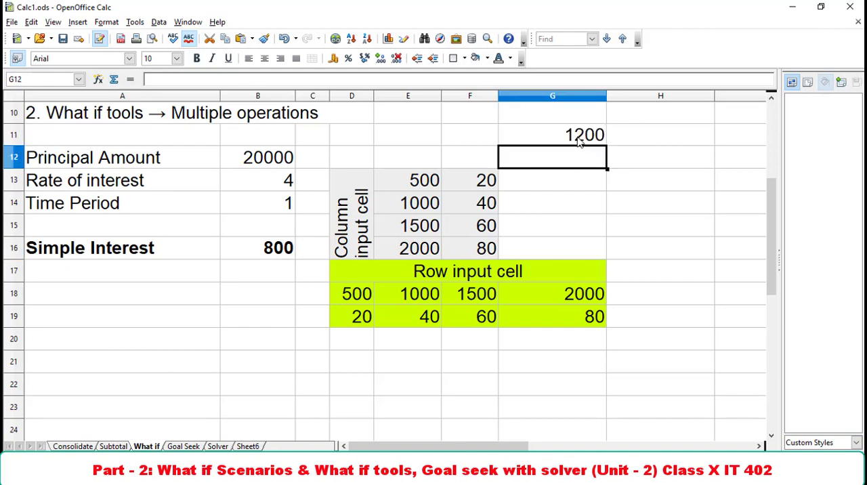
type("1400")
key("Return")
type("1600")
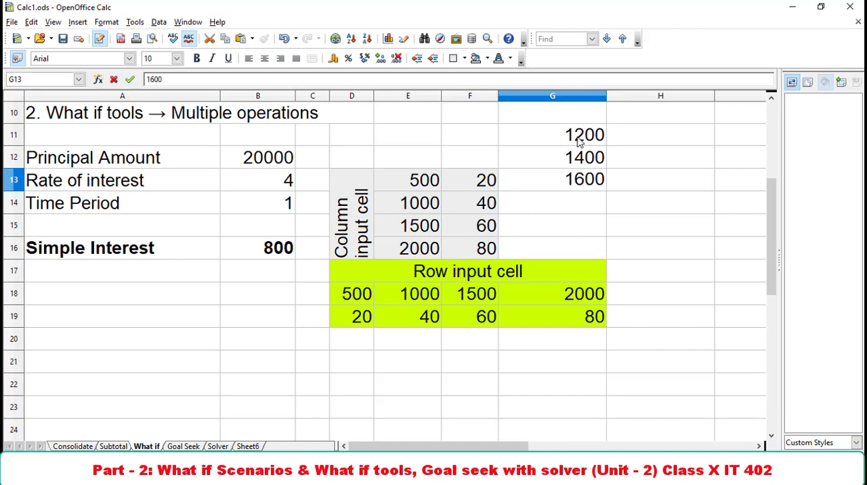
key("Return")
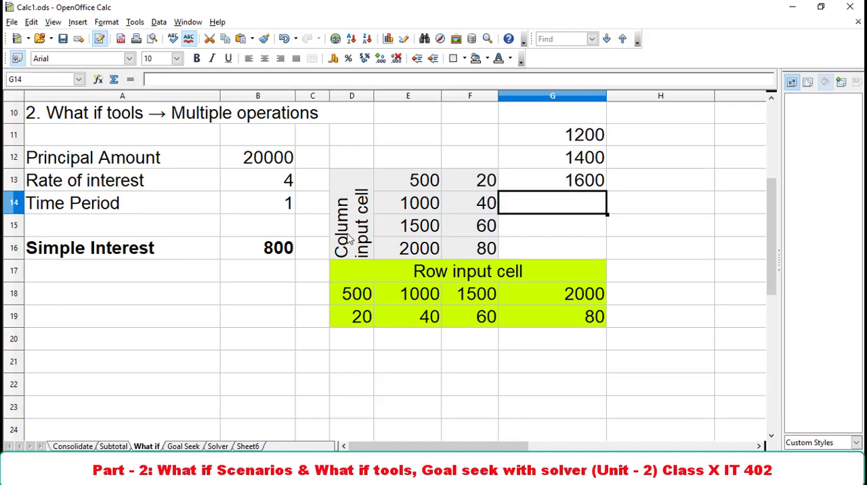
Inspect the existing column example's principals 500 and 1000 and their interest formulas in E13:F14.
left_click(422, 191)
left_click(497, 189)
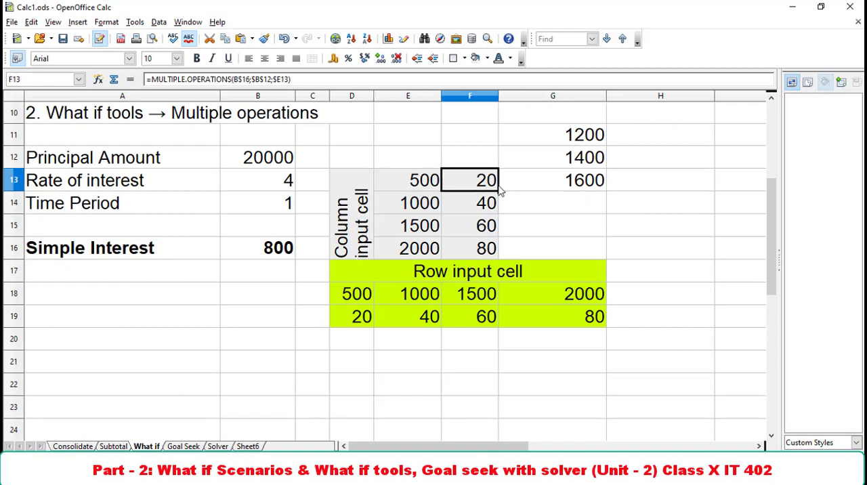
left_click(416, 202)
left_click(497, 204)
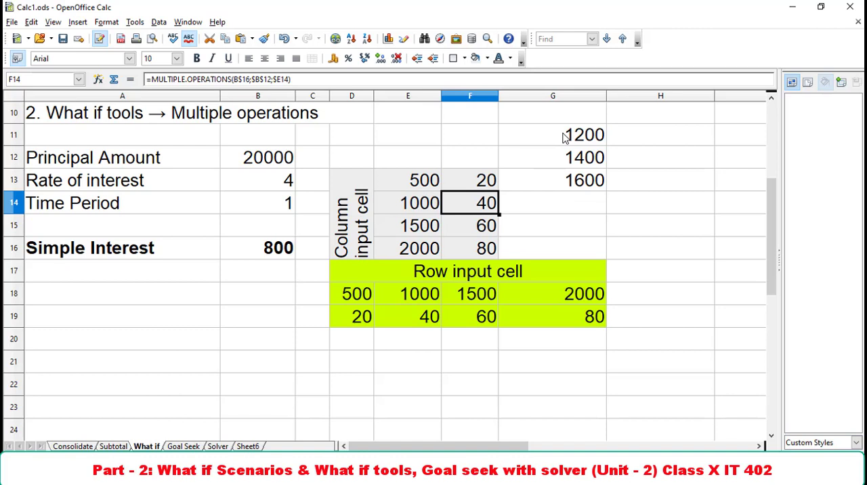
Run Multiple Operations on G11:H13 with B16 as the formula and B12 as the column input cell, and check the first result.
left_click_drag(566, 138, 630, 188)
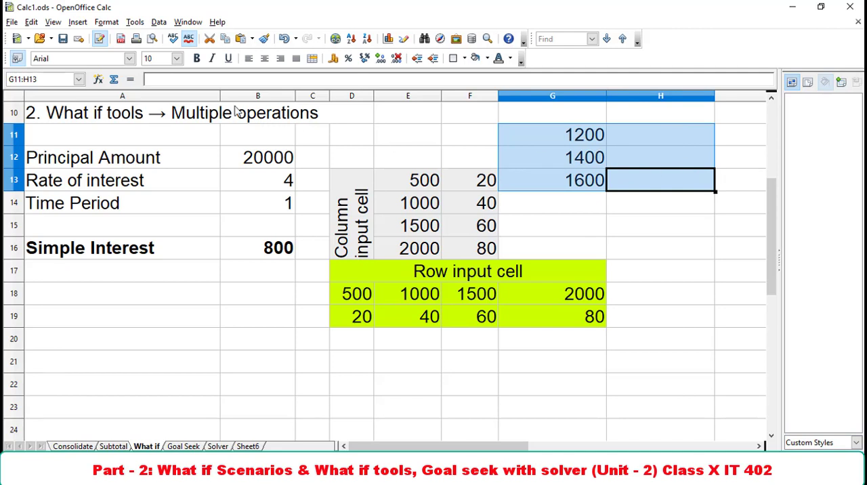
left_click(158, 22)
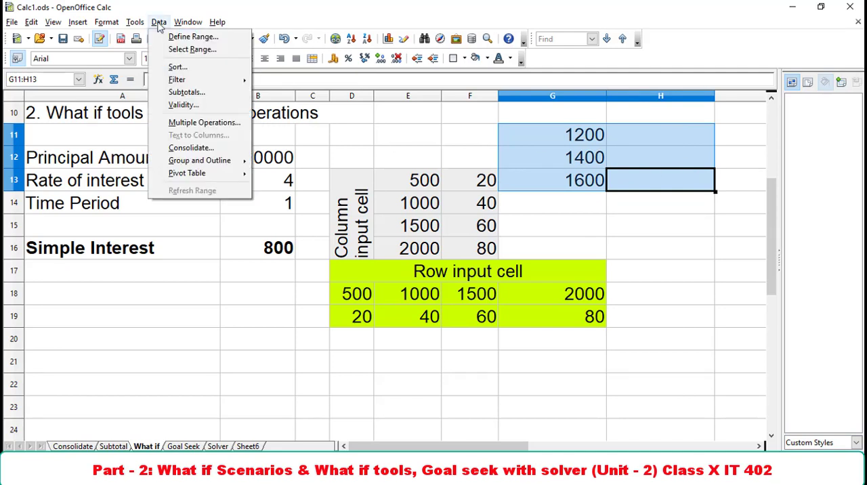
left_click(204, 122)
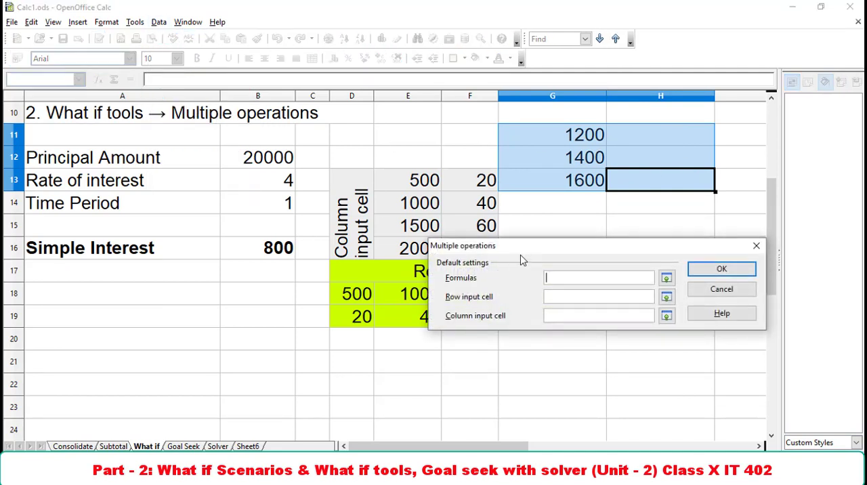
left_click_drag(519, 258, 477, 246)
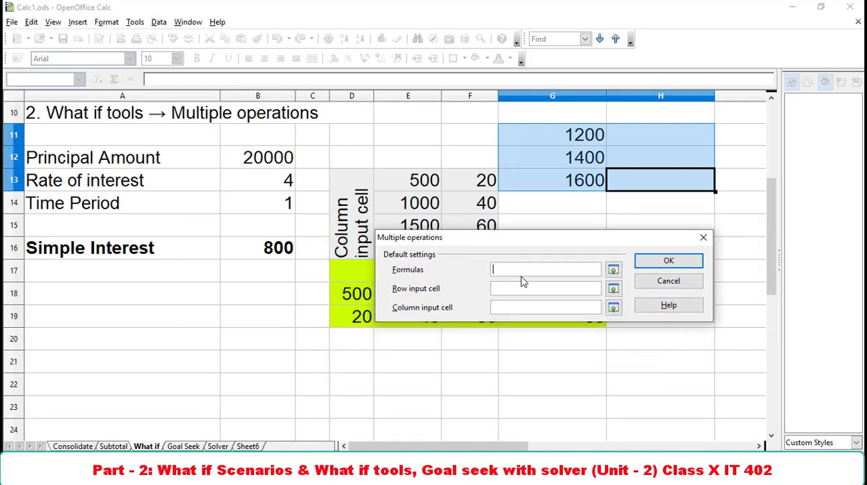
left_click(268, 254)
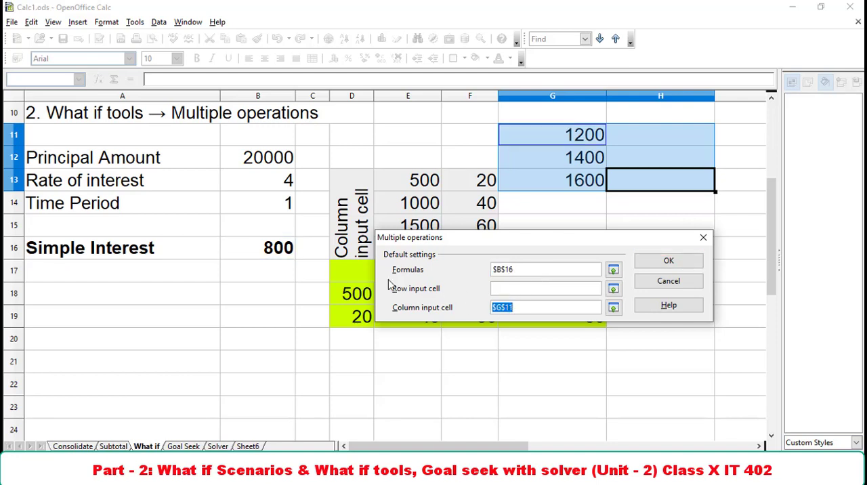
left_click(275, 166)
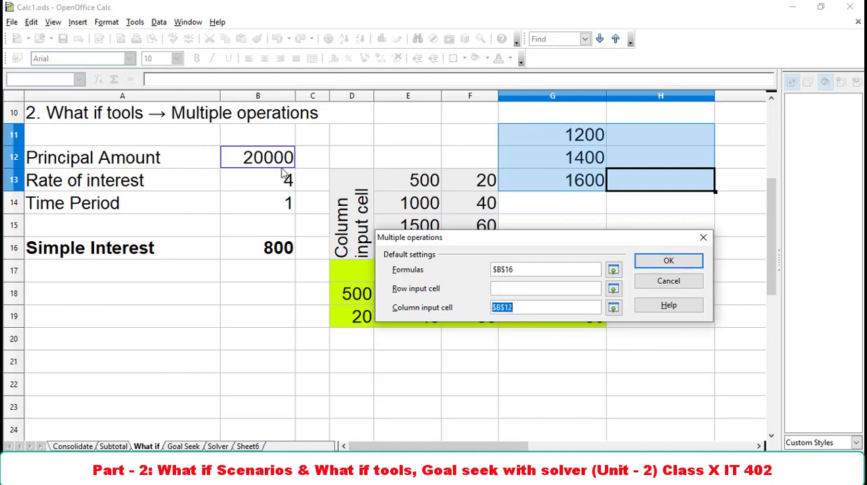
left_click(669, 261)
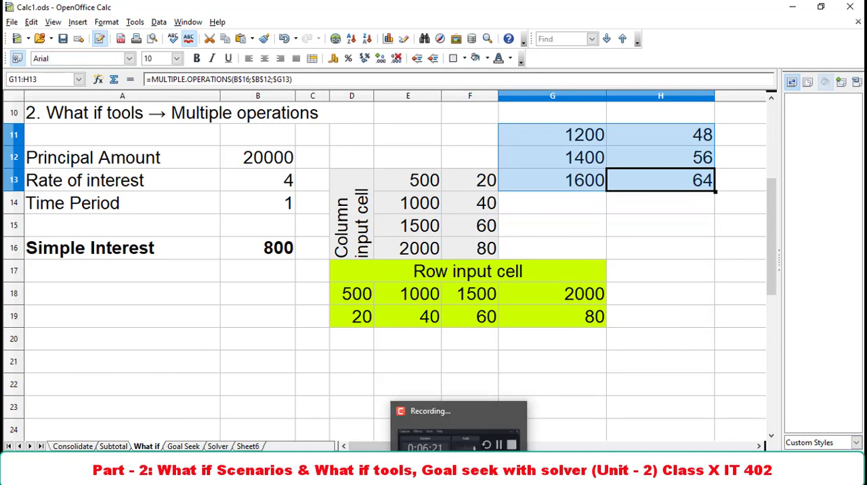
left_click(572, 139)
left_click(705, 140)
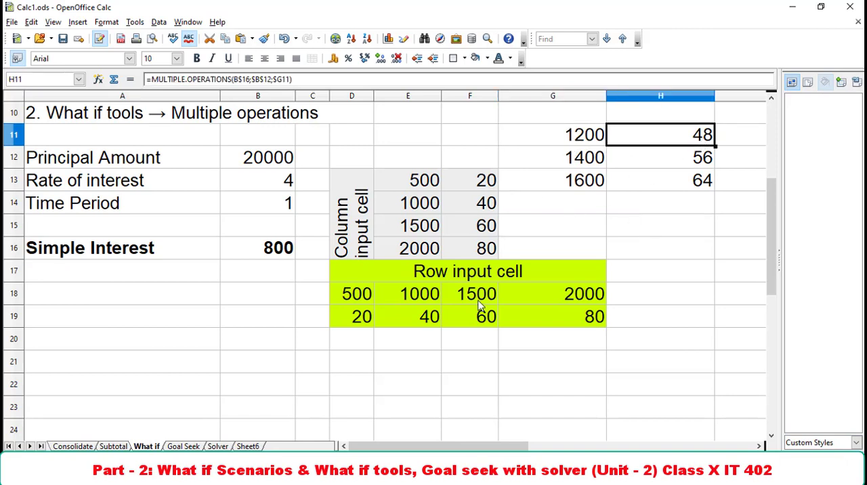
Enter the principal amounts 1200, 1400, 1600 and 1800 across the cells D21 to G21.
left_click(364, 362)
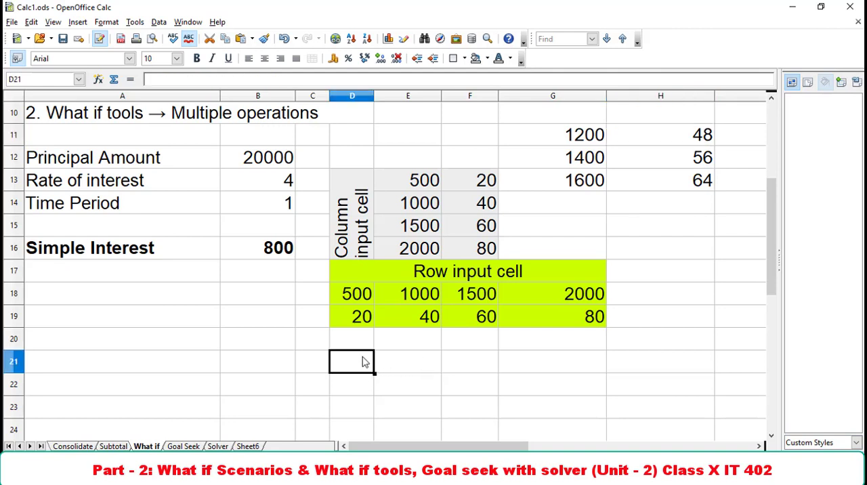
type("1200")
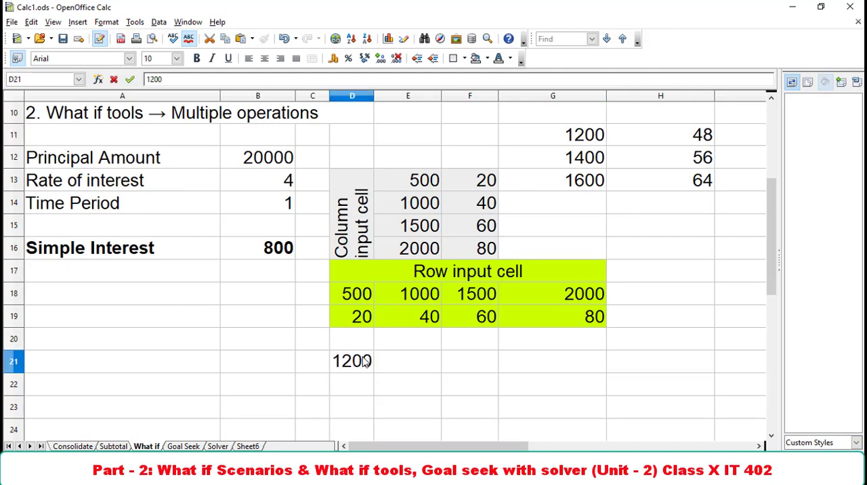
key("Tab")
type("1400")
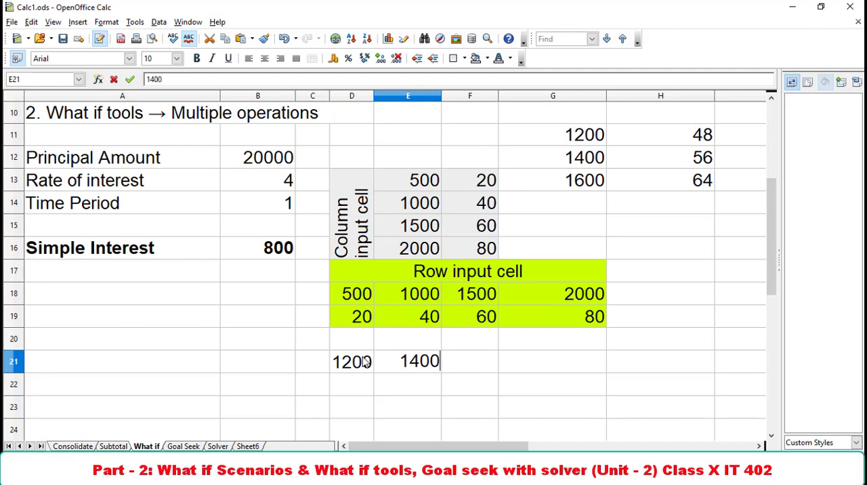
key("Tab")
type("1600")
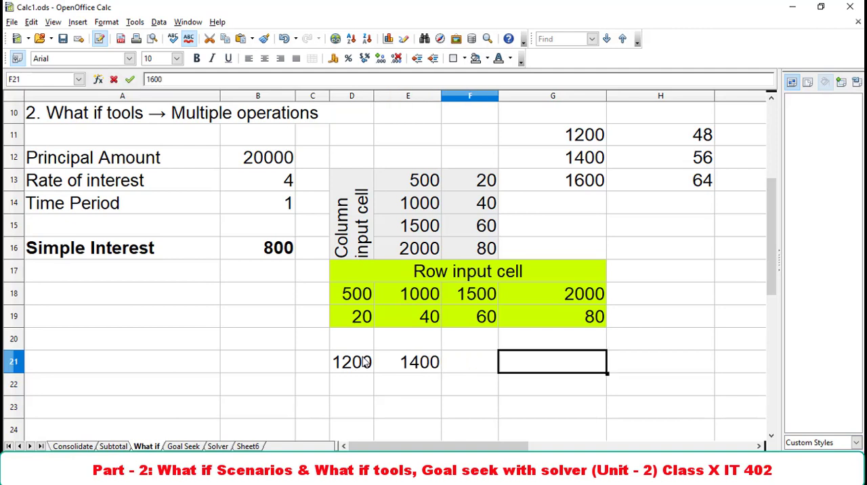
key("Tab")
type("1800")
key("Return")
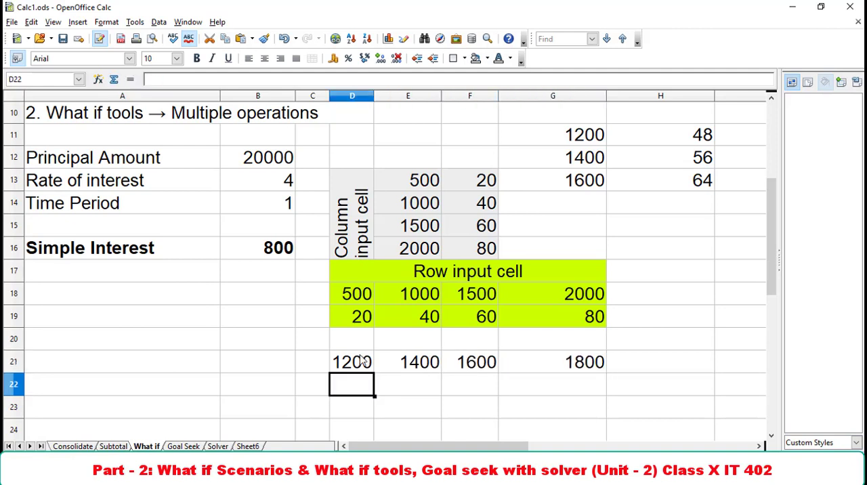
Run Multiple Operations on D21:G22 with B16 as the formula and B12 as the row input cell.
left_click_drag(349, 374, 606, 393)
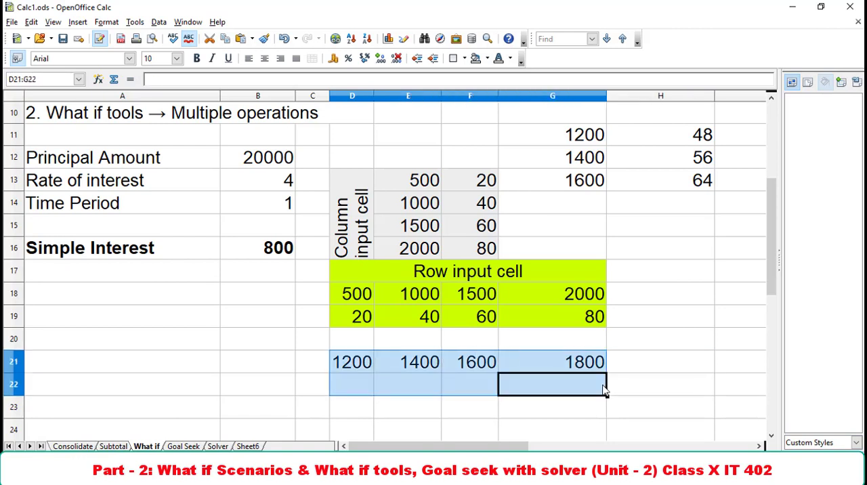
left_click(160, 22)
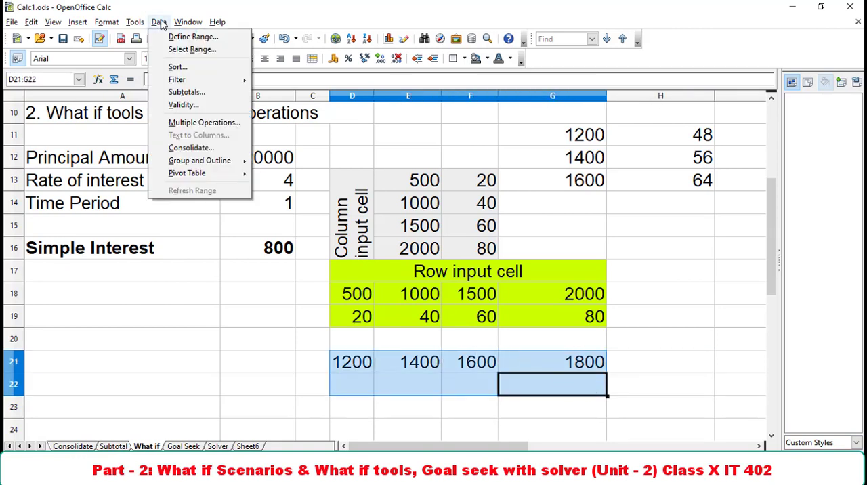
left_click(195, 125)
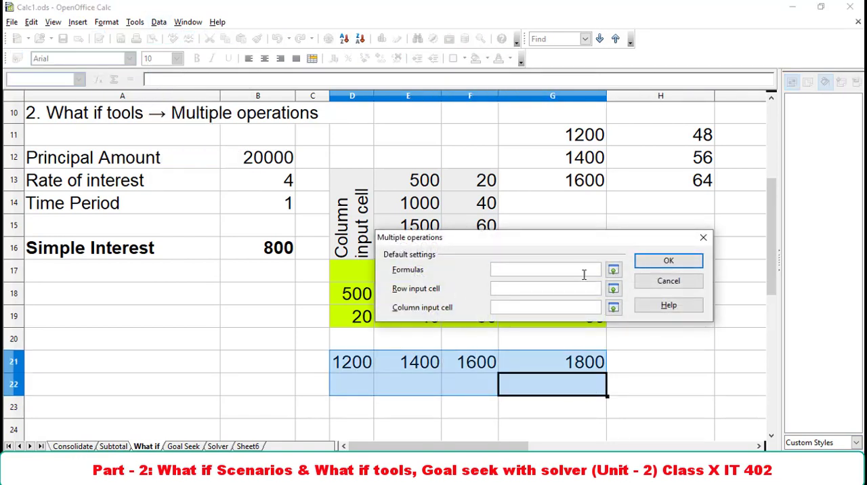
left_click(497, 270)
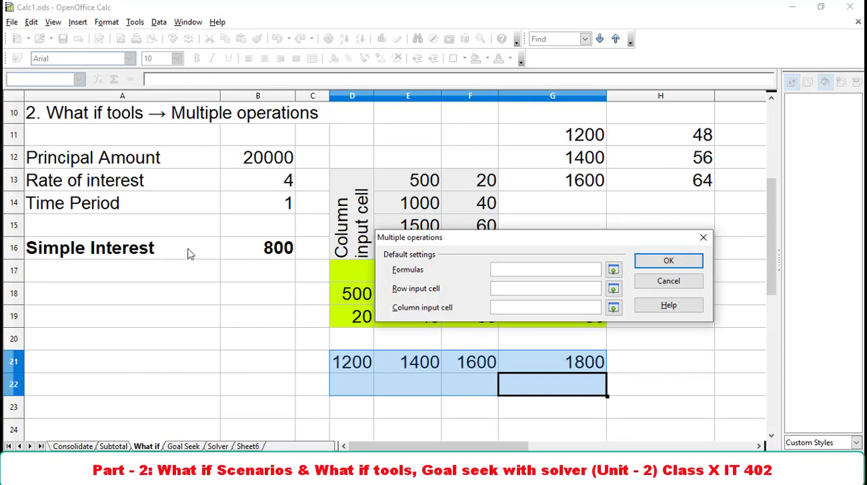
left_click(248, 249)
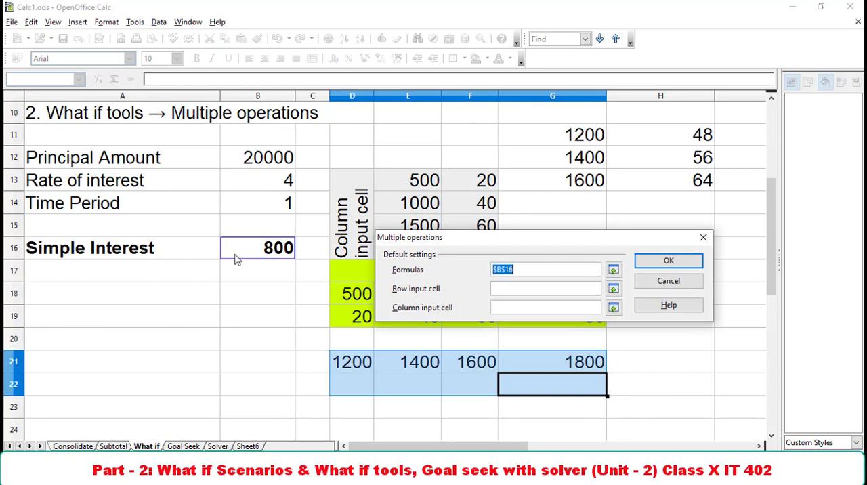
left_click(613, 289)
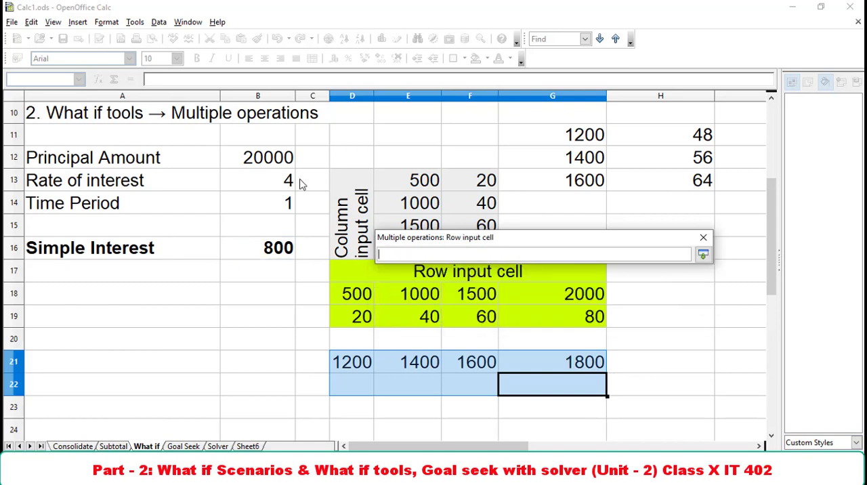
left_click(266, 167)
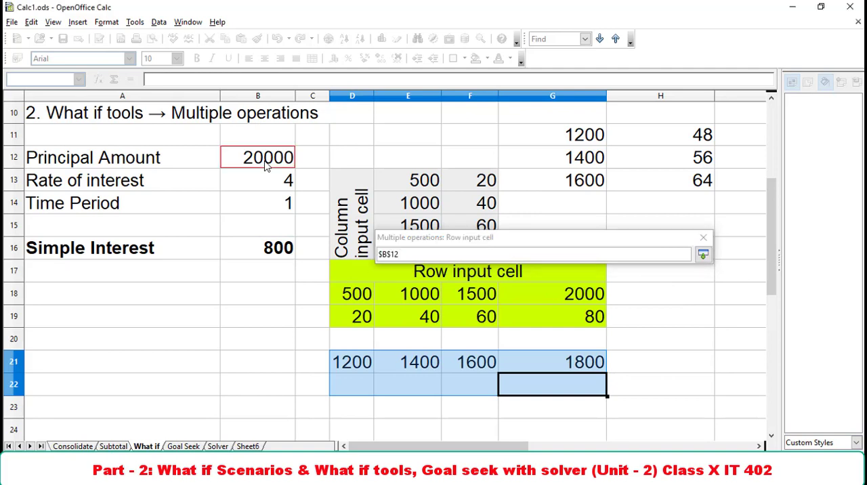
left_click(703, 255)
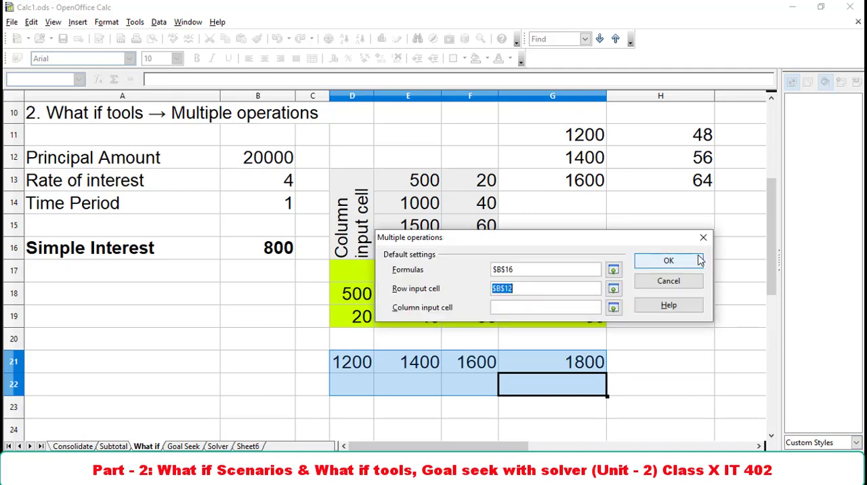
left_click(684, 268)
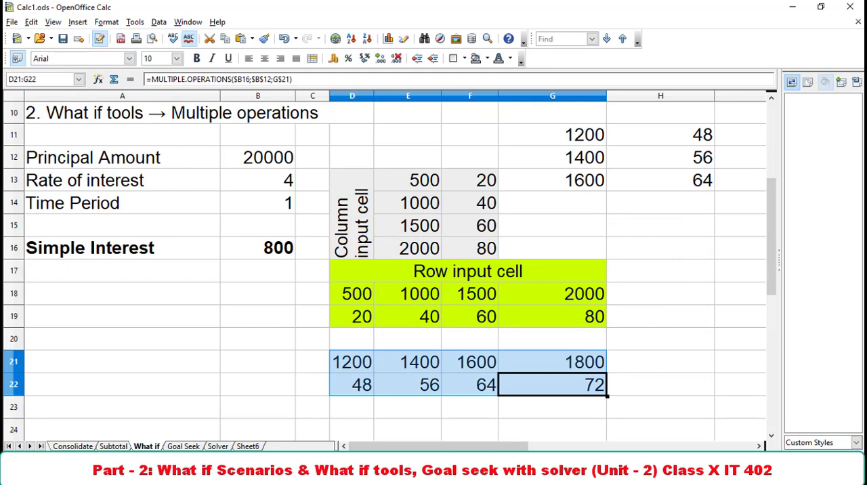
left_click(305, 367)
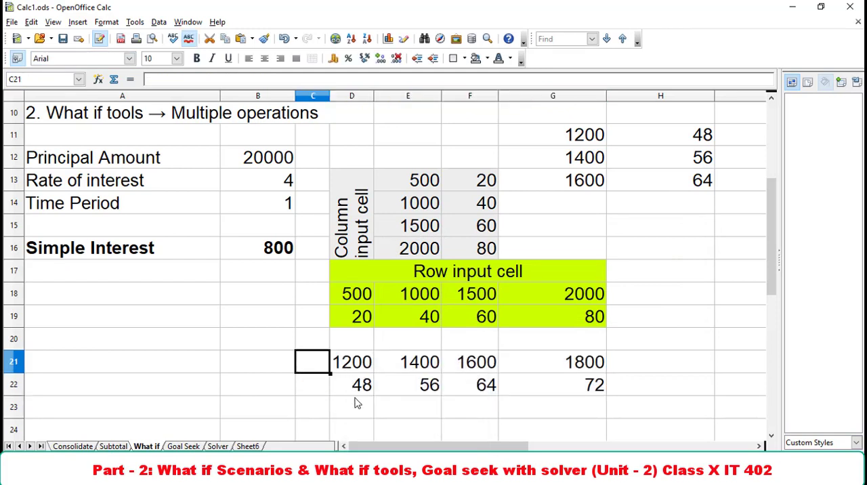
Review the interest results produced by Multiple Operations in D22:G22 and H11:H13 and the scenario section above.
left_click(357, 403)
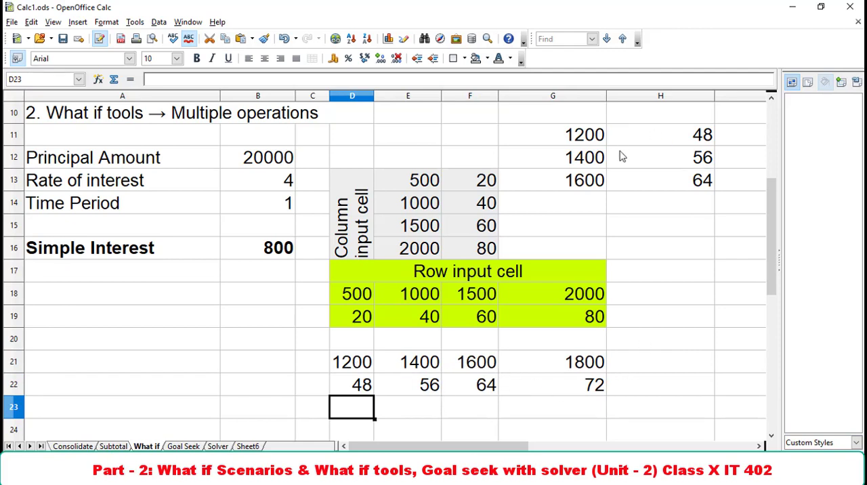
left_click_drag(678, 130, 694, 182)
left_click(656, 207)
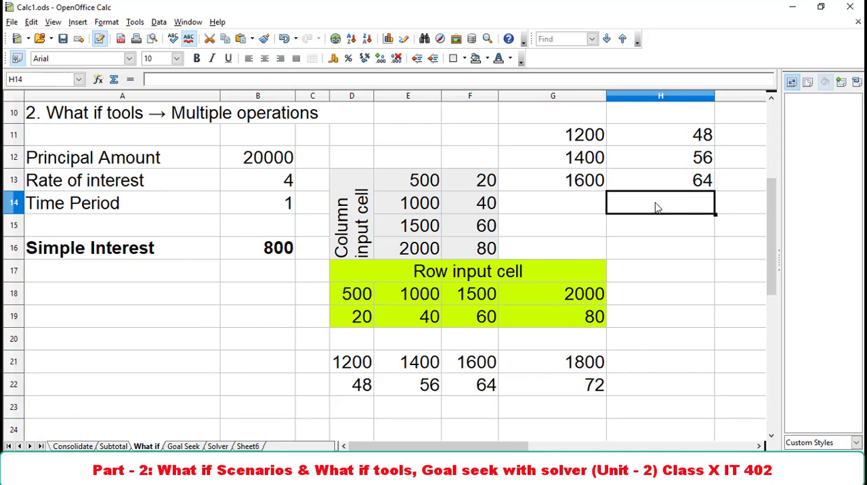
scroll(571, 212, "up", 3)
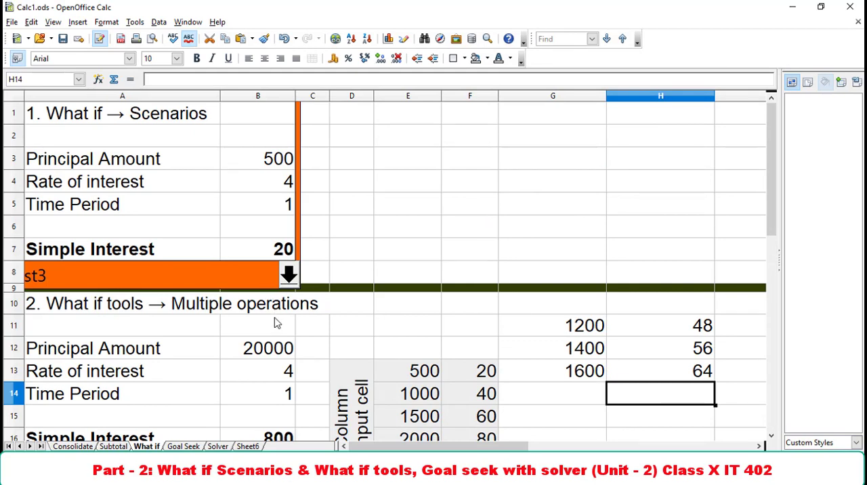
On the Goal Seek sheet, run Goal Seek with formula cell B5, target value 500 and variable cell B1, and insert the result.
left_click(194, 446)
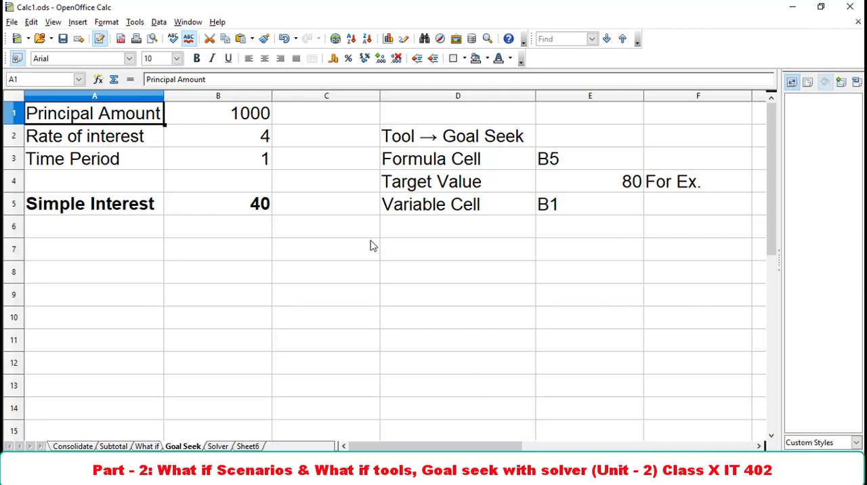
left_click(232, 212)
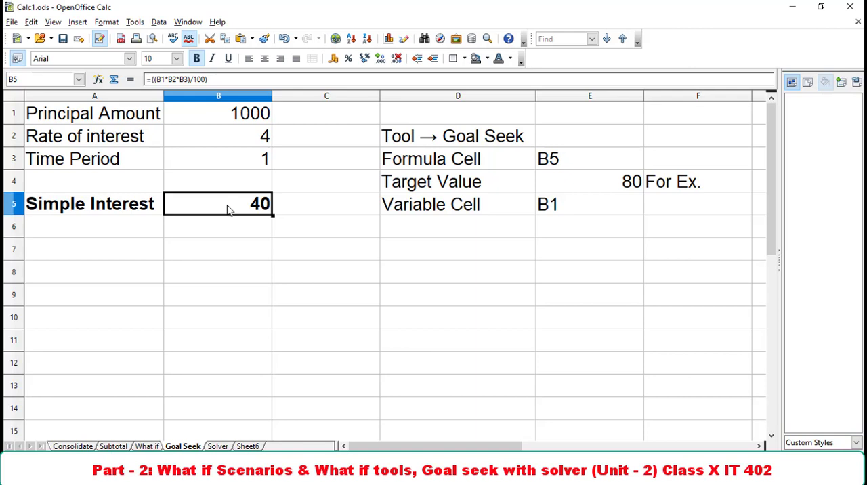
left_click(135, 23)
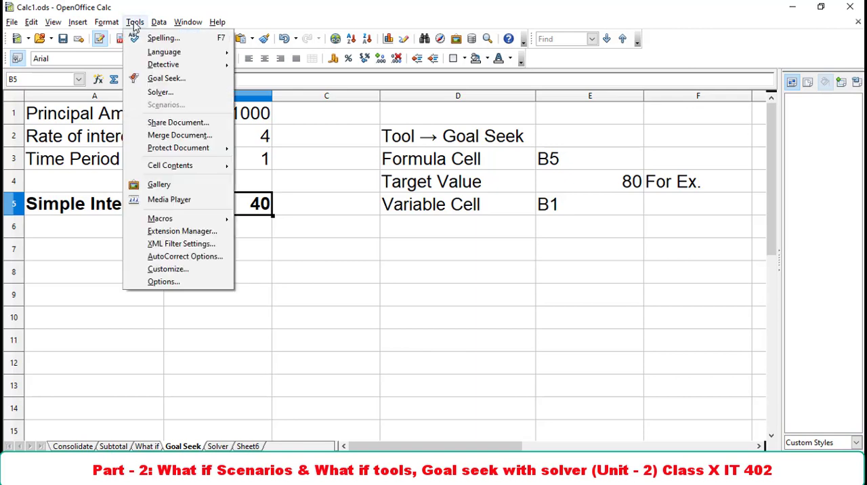
left_click(163, 78)
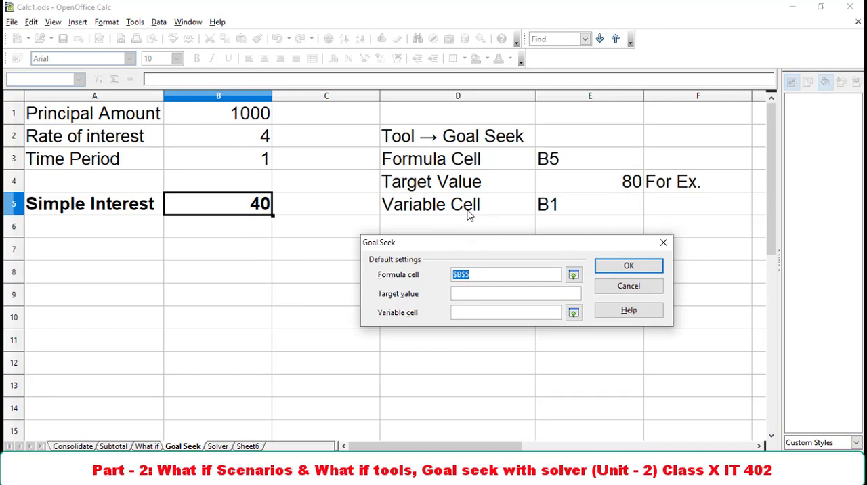
left_click(228, 204)
left_click(471, 293)
type("500")
key("Tab")
left_click(243, 119)
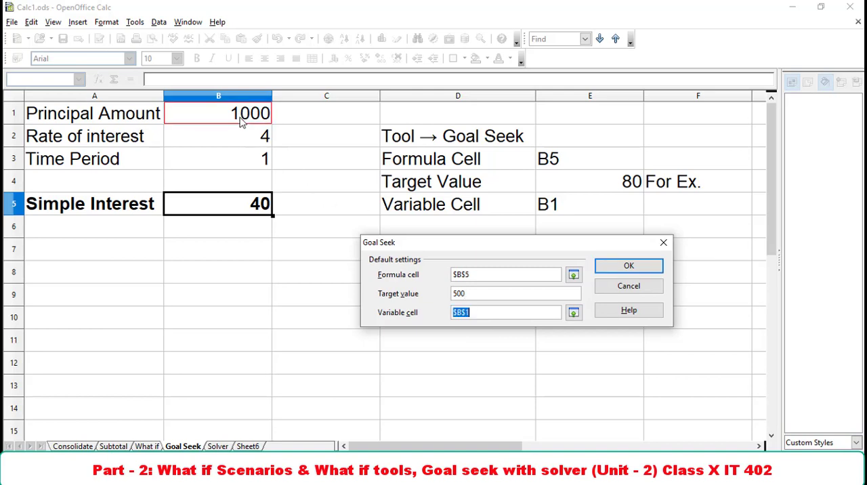
left_click(632, 268)
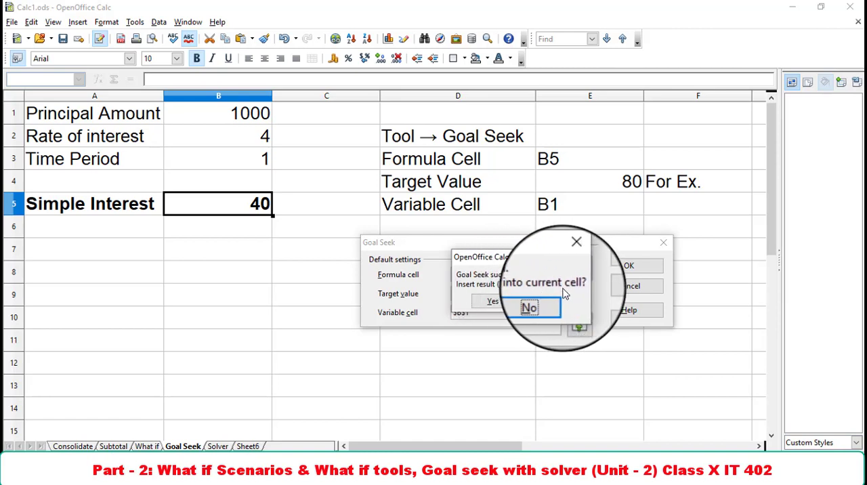
left_click(495, 304)
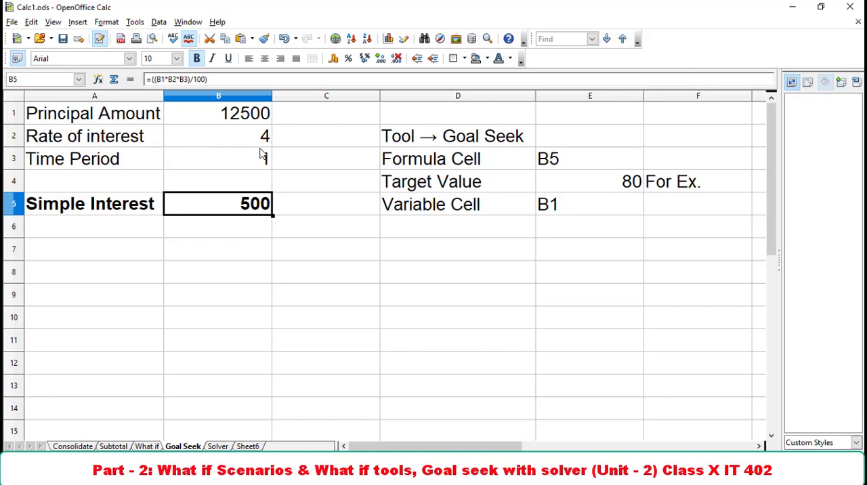
Set the principal amount in B1 to 1000.
left_click(134, 21)
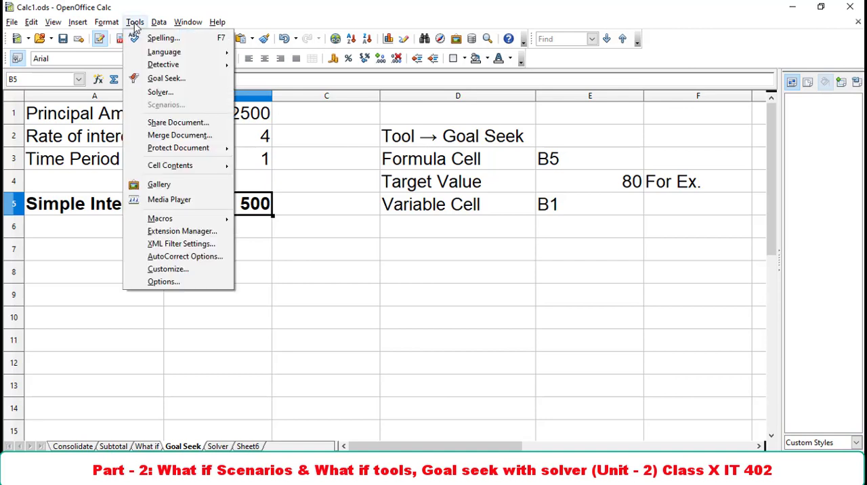
key("Escape")
left_click(257, 120)
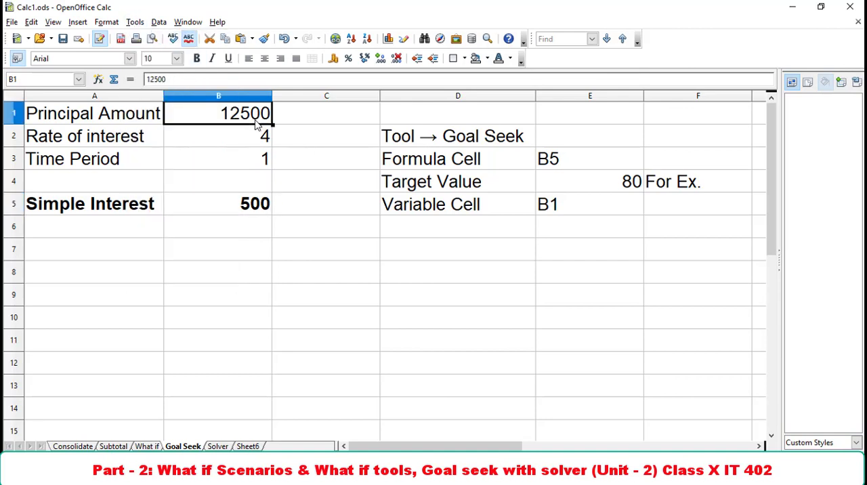
type("1000")
key("Return")
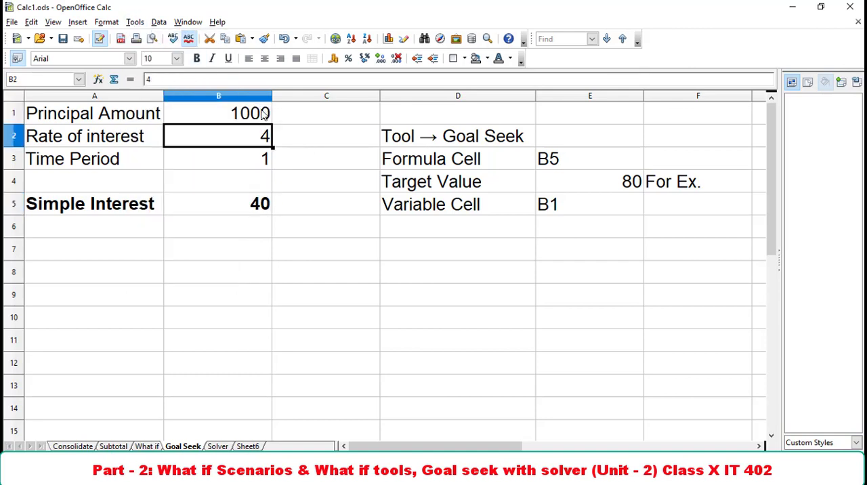
Run Goal Seek with formula cell B5, target value 500 and the rate of interest in B2 as variable cell, and insert the result.
left_click(135, 22)
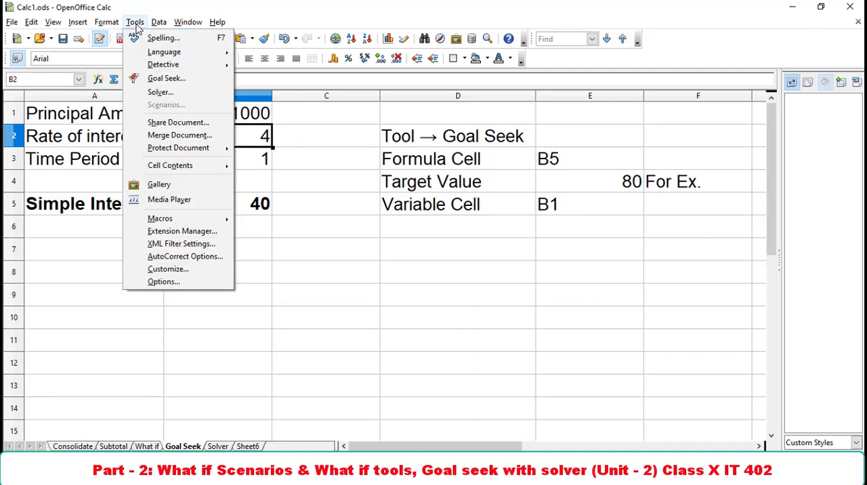
left_click(169, 80)
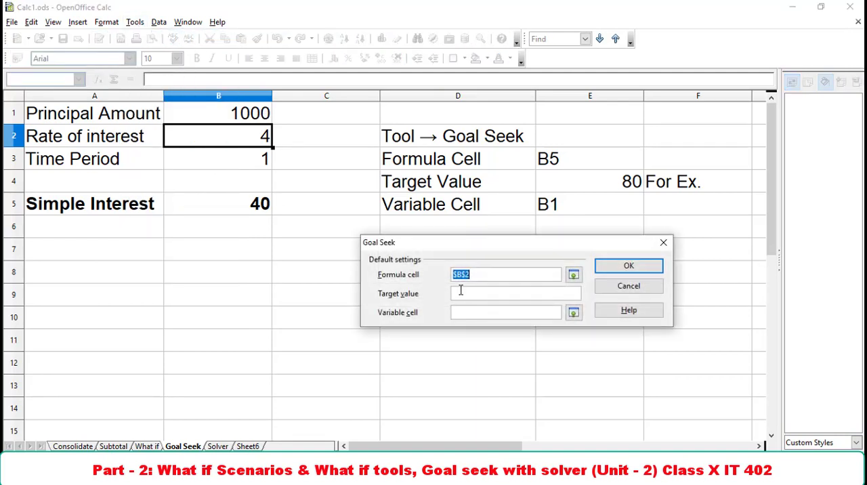
left_click(264, 211)
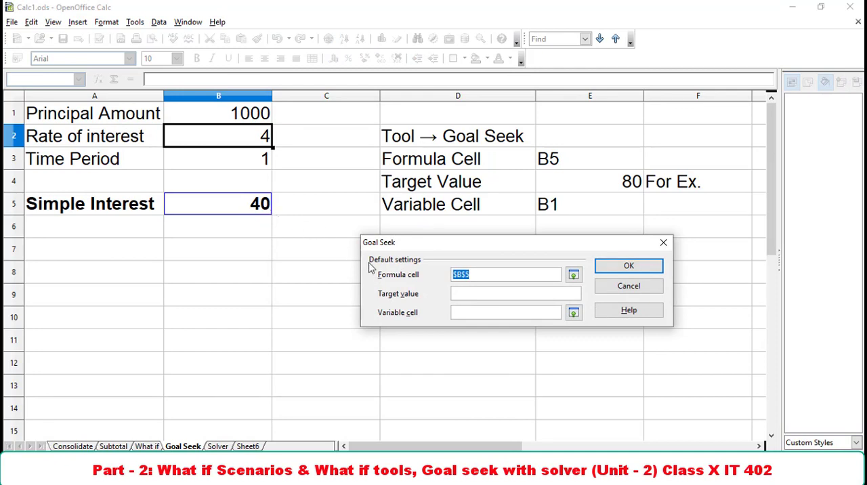
left_click(472, 293)
type("500")
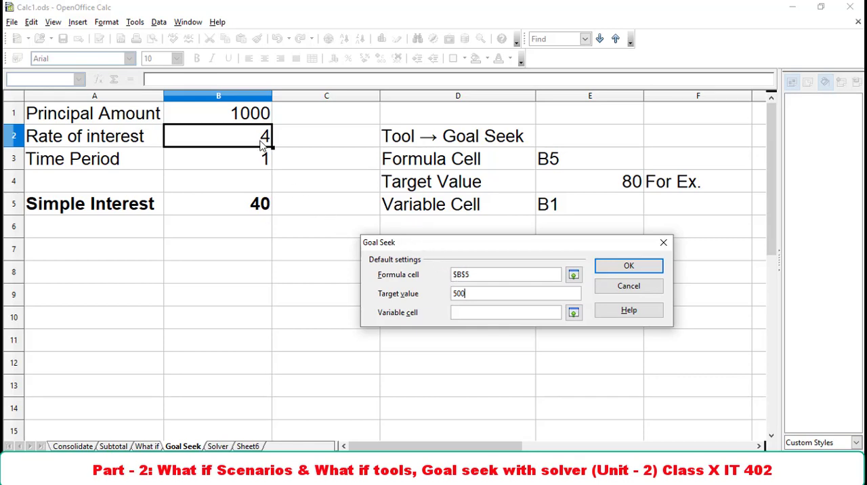
left_click(508, 313)
left_click(256, 138)
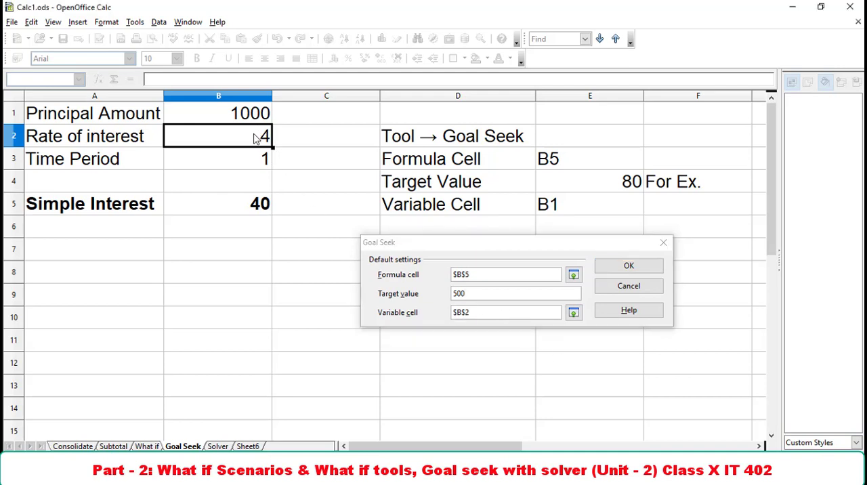
left_click(628, 267)
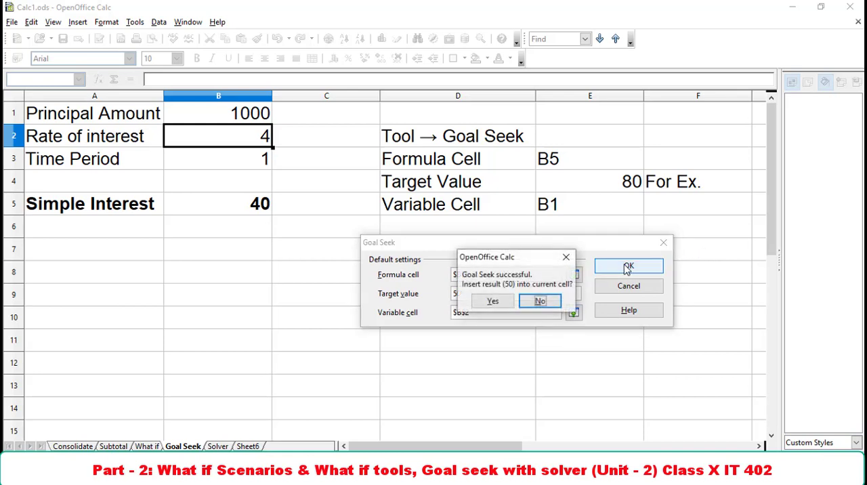
left_click(491, 302)
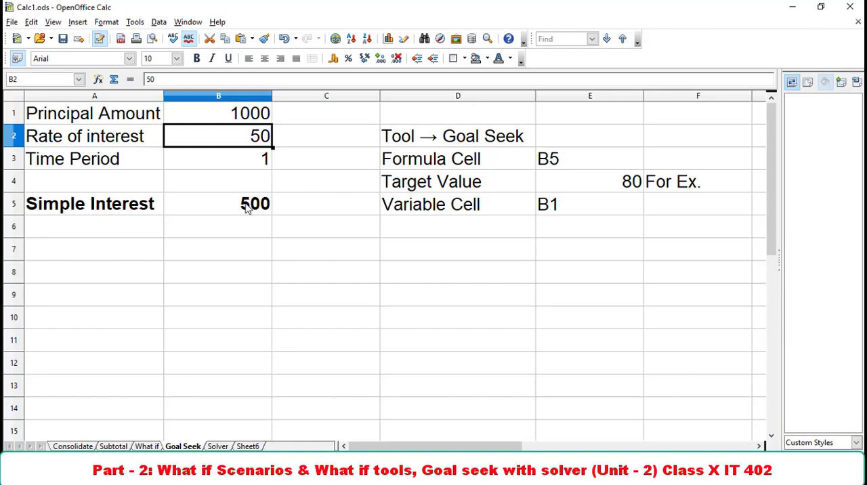
On the Solver sheet, examine the input cells B3 to B5, the simple interest formula in B7 and the solver notes.
key("ctrl+Page_Down")
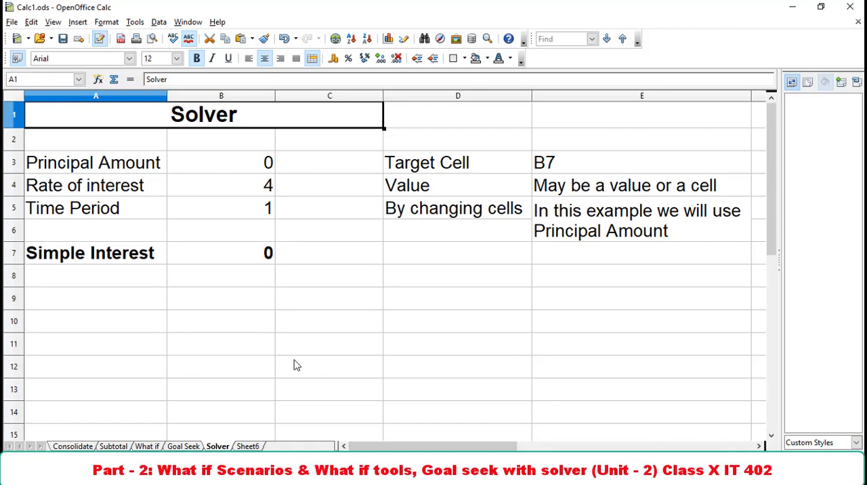
left_click(228, 172)
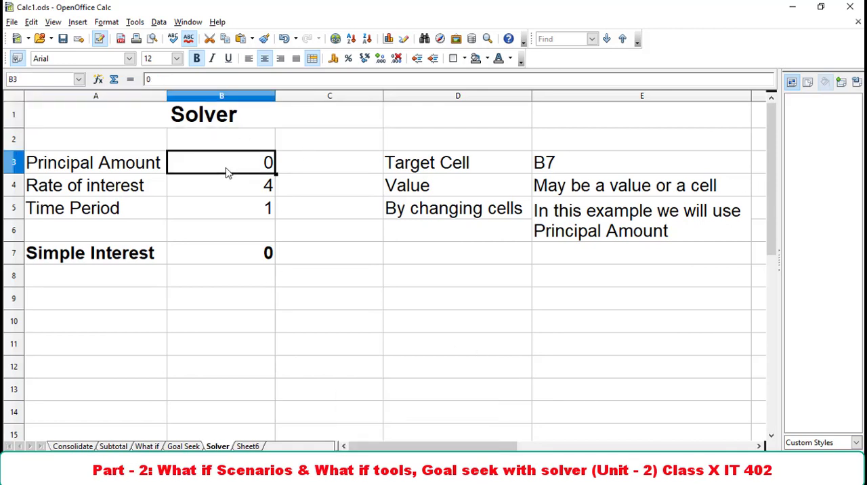
left_click(222, 196)
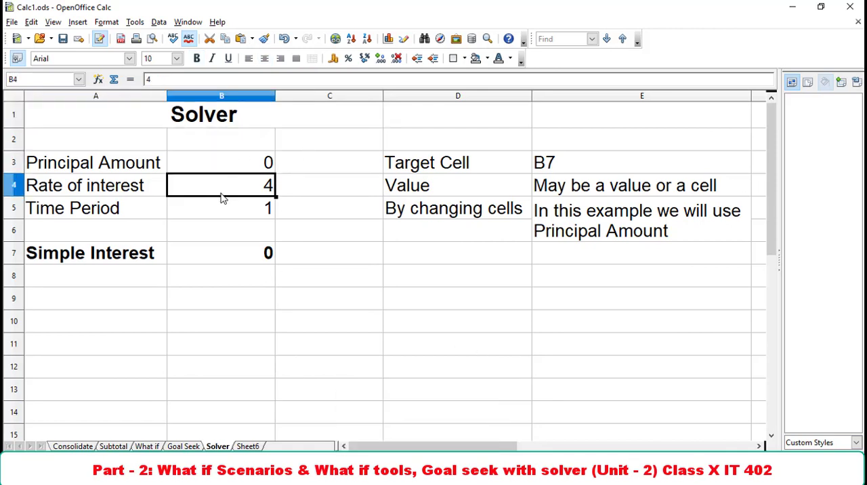
left_click(219, 222)
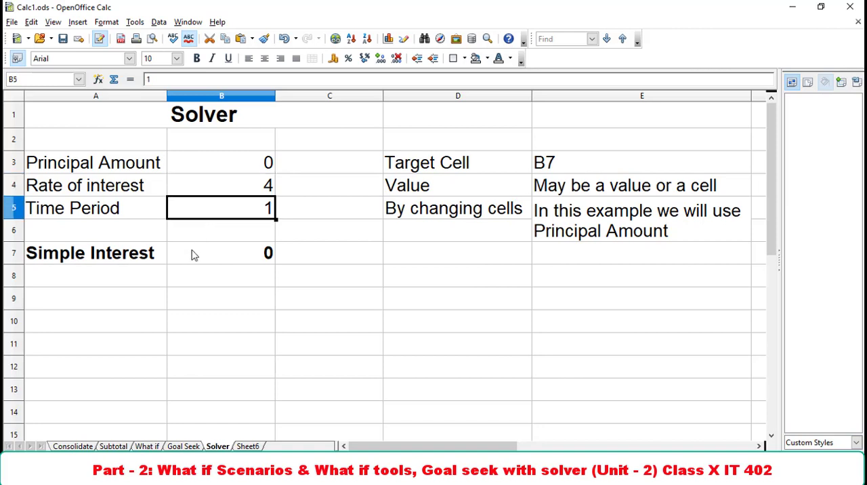
left_click(218, 261)
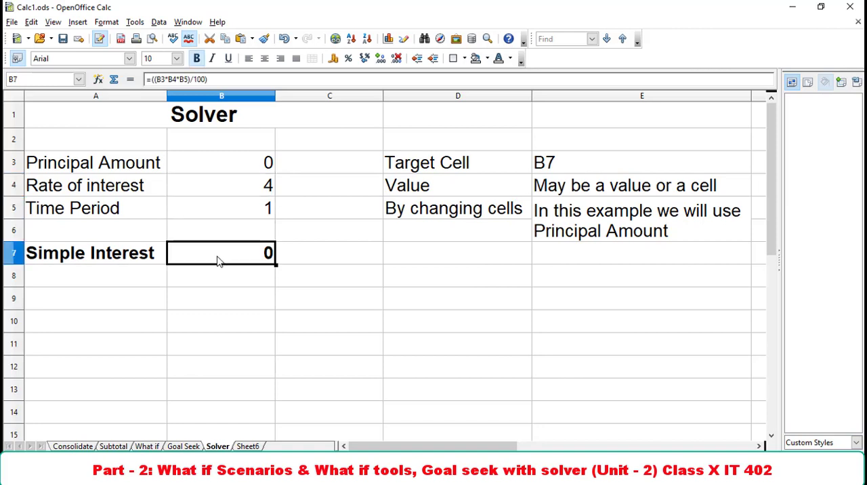
double_click(218, 261)
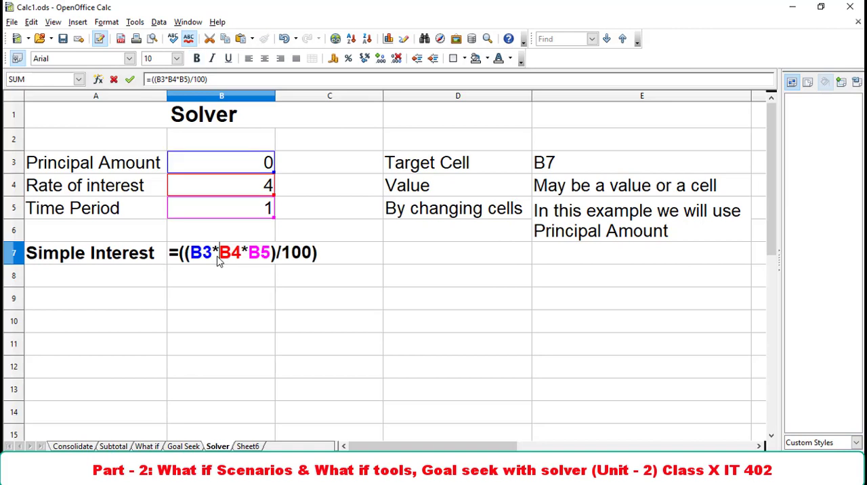
key("Return")
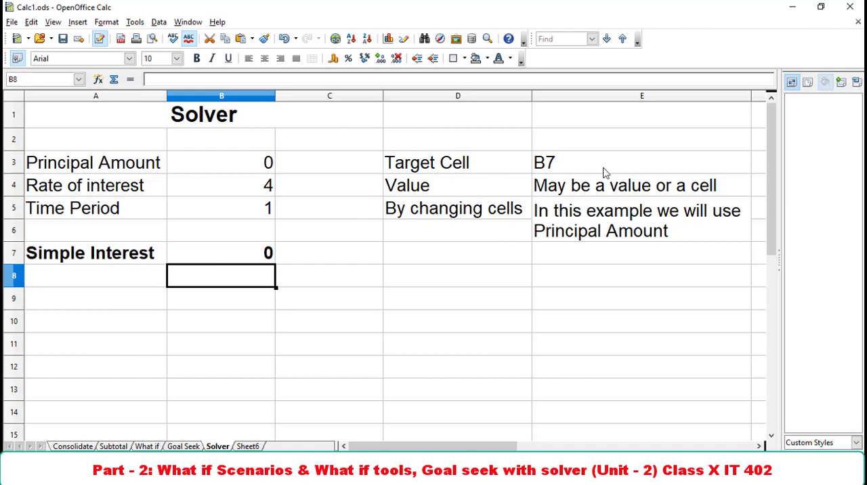
left_click(210, 252)
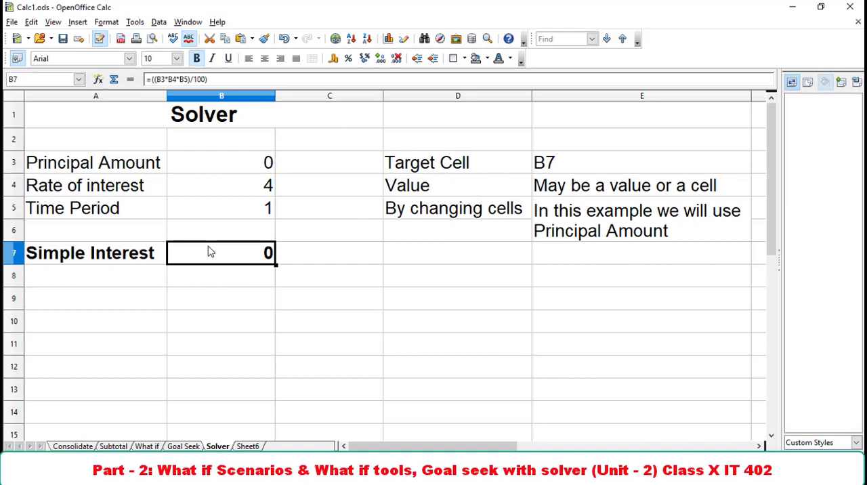
left_click(448, 191)
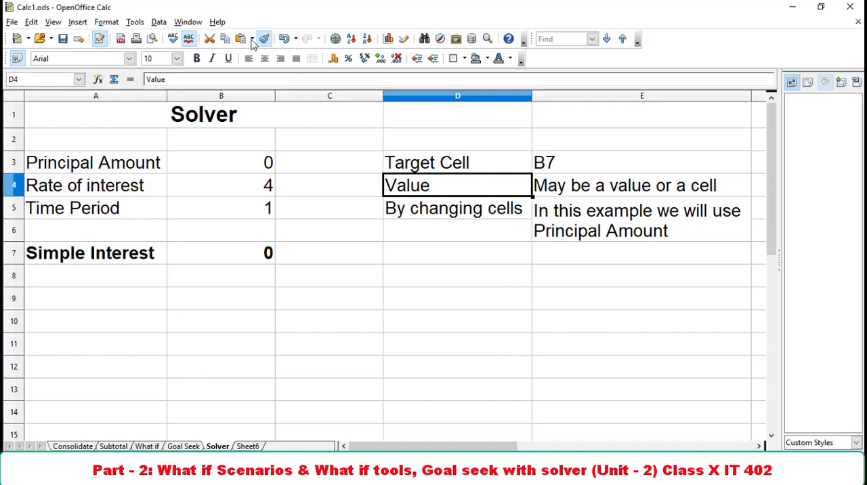
Start the Solver and set its target cell to the simple interest formula in B7.
left_click(135, 23)
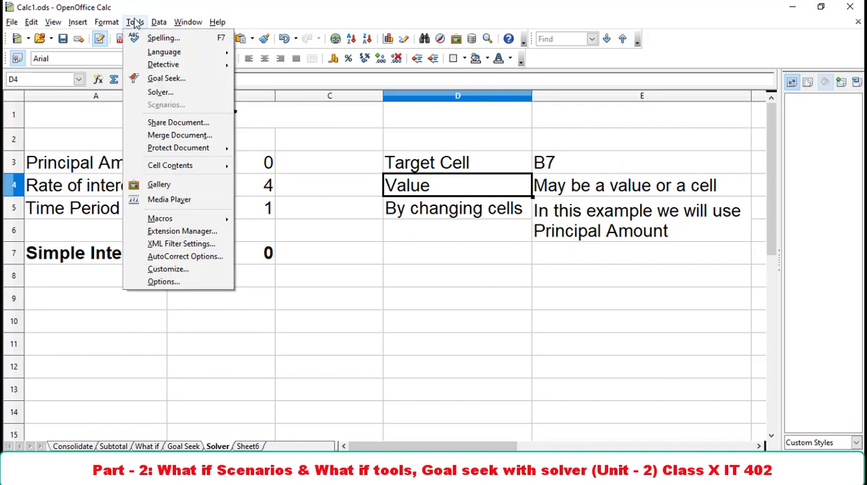
left_click(158, 91)
left_click_drag(513, 129, 418, 138)
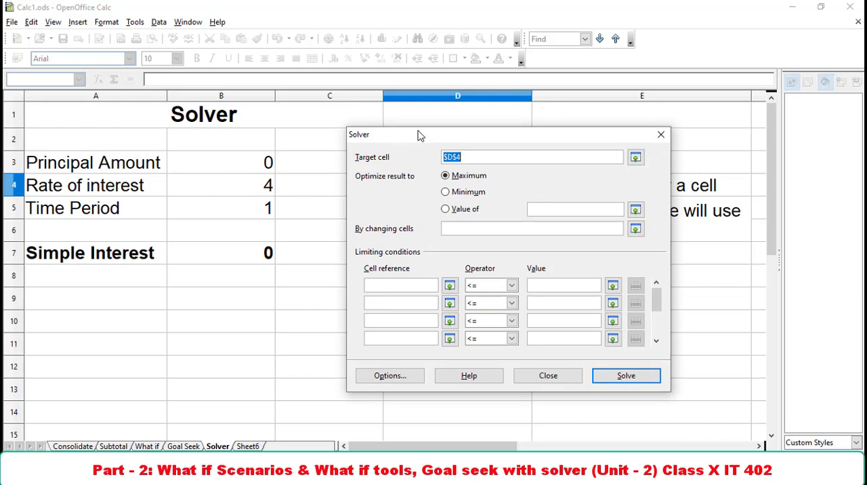
left_click_drag(421, 136, 464, 196)
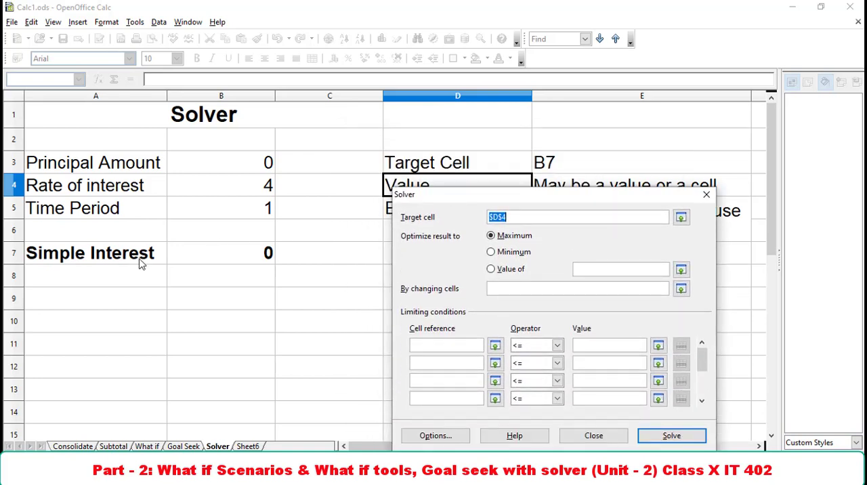
left_click(231, 262)
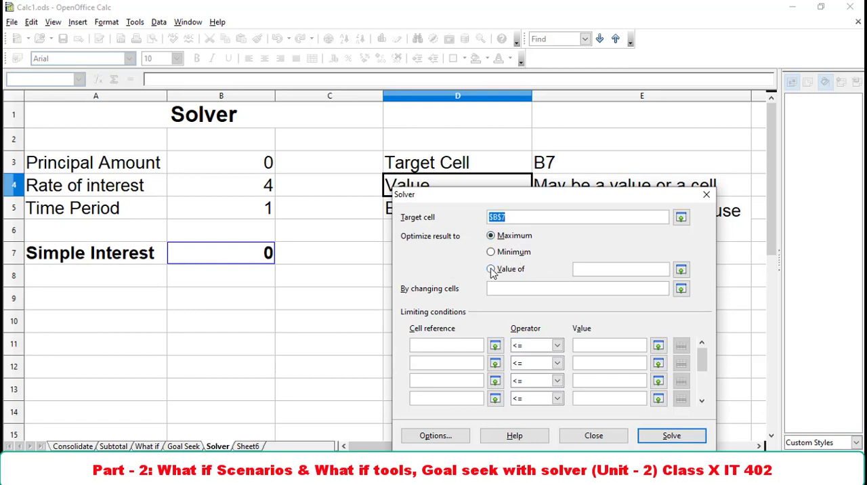
Set the Solver to optimize the result to a value of 500.
left_click(492, 270)
left_click_drag(522, 199, 557, 145)
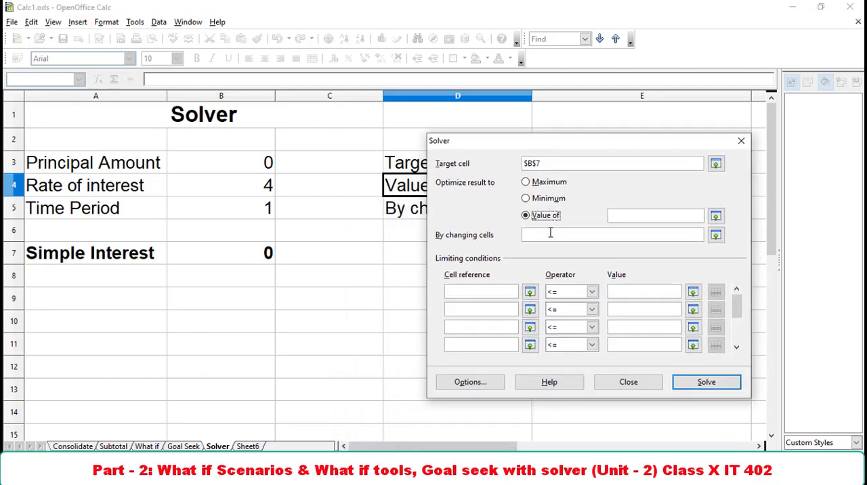
left_click(551, 233)
left_click(639, 214)
type("500")
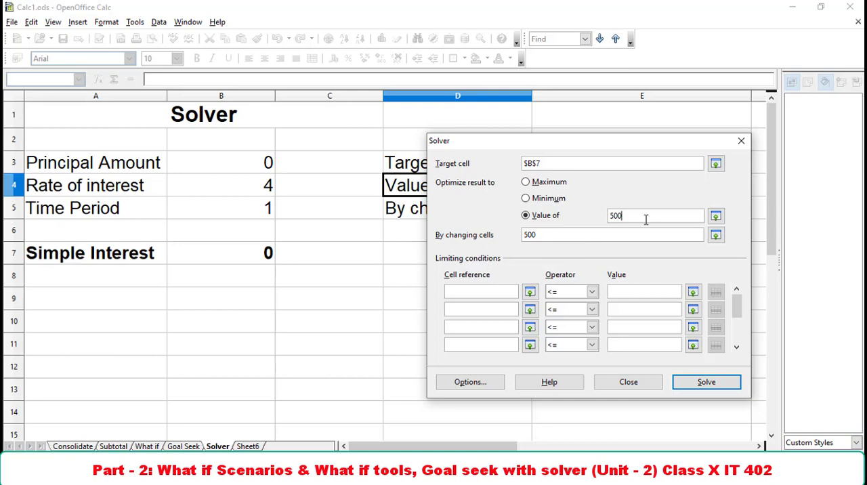
Set the principal amount in B3 as the changing cell, solve, and keep the result.
left_click(716, 235)
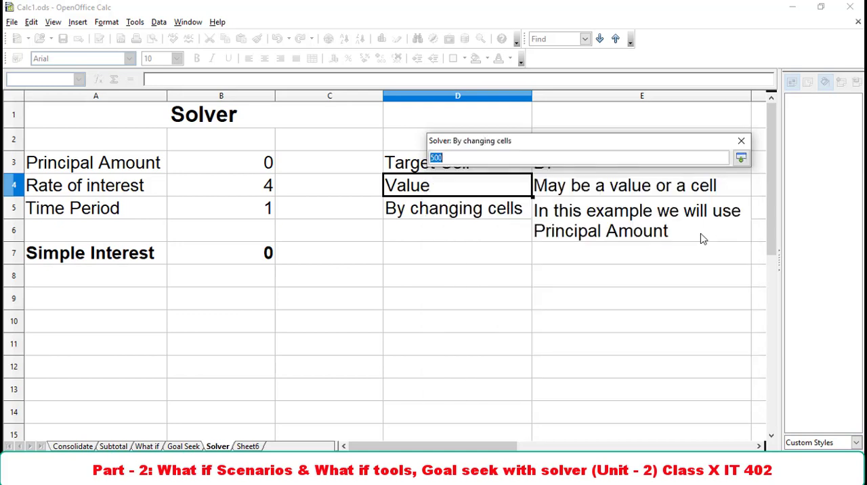
left_click(224, 166)
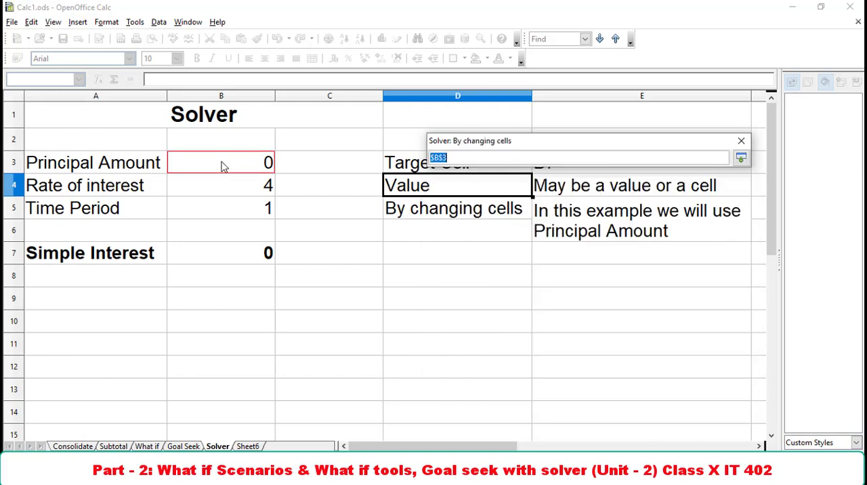
left_click(742, 159)
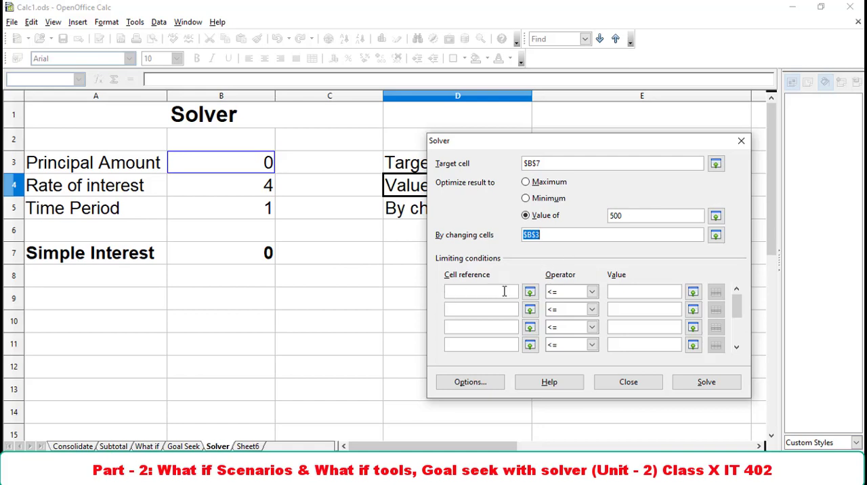
left_click(692, 383)
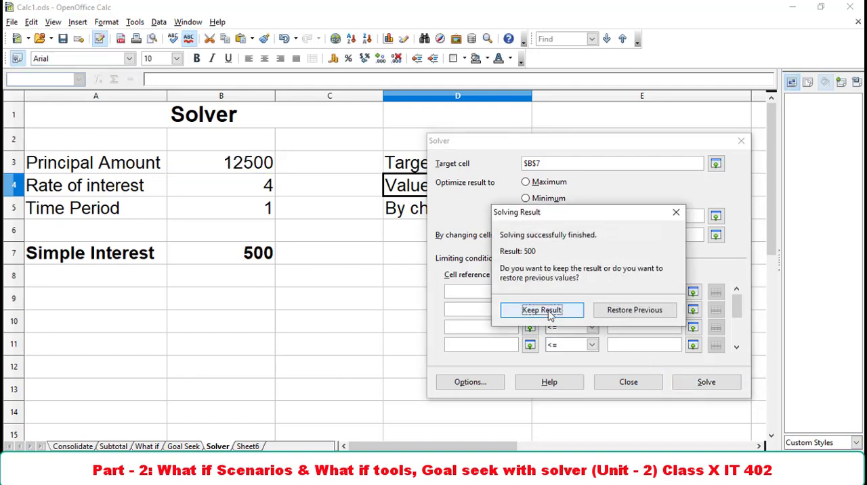
left_click(527, 309)
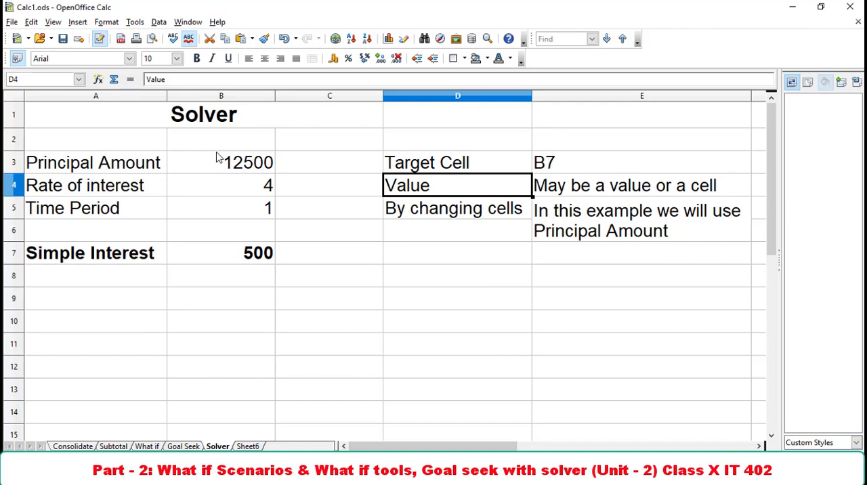
Compare the Goal Seek settings with the Solver's target value, changing cells and limiting conditions, closing both without running them.
left_click(134, 22)
left_click(166, 78)
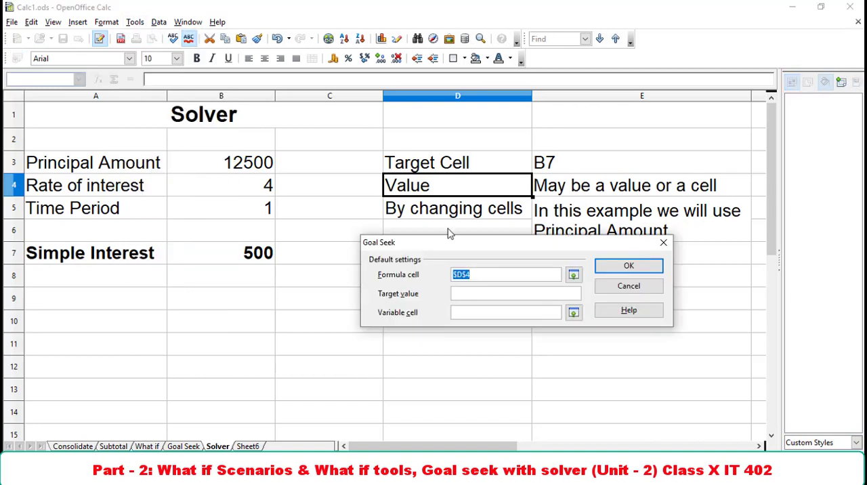
left_click_drag(437, 242, 453, 109)
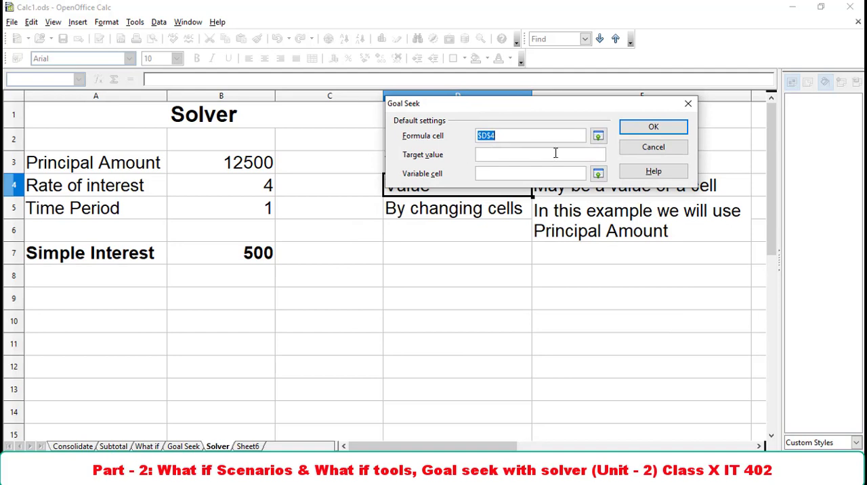
left_click(554, 174)
left_click(653, 148)
left_click(135, 21)
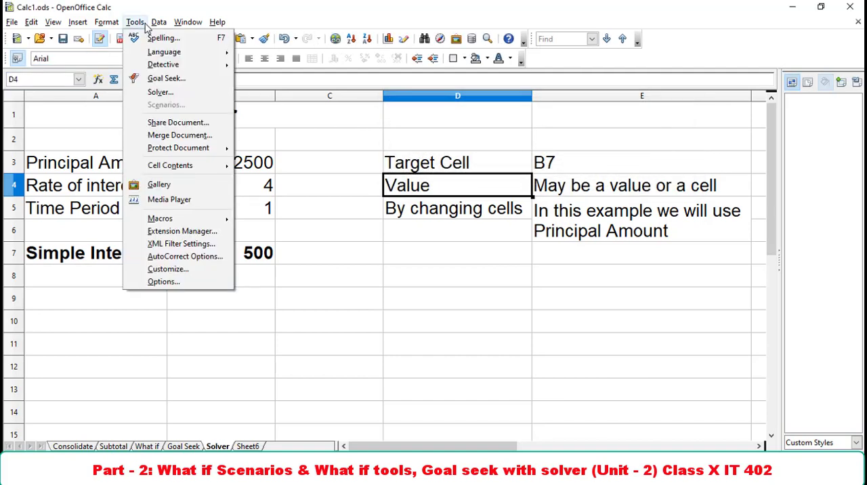
left_click(152, 91)
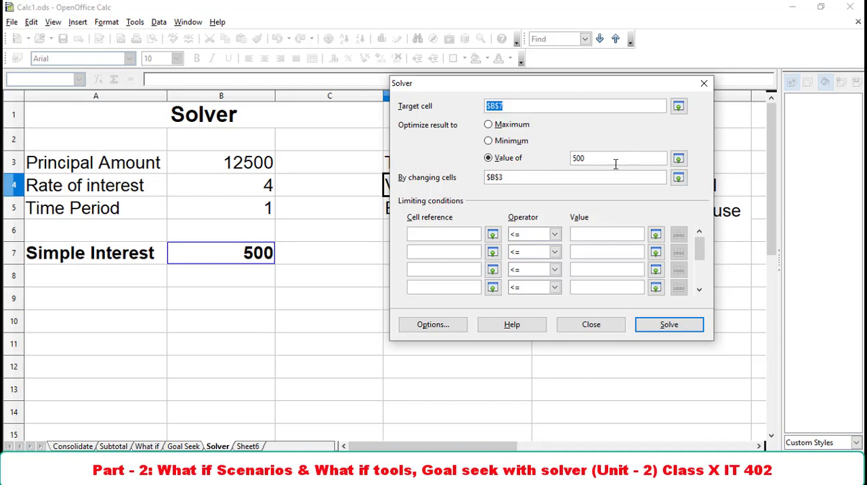
left_click(552, 177)
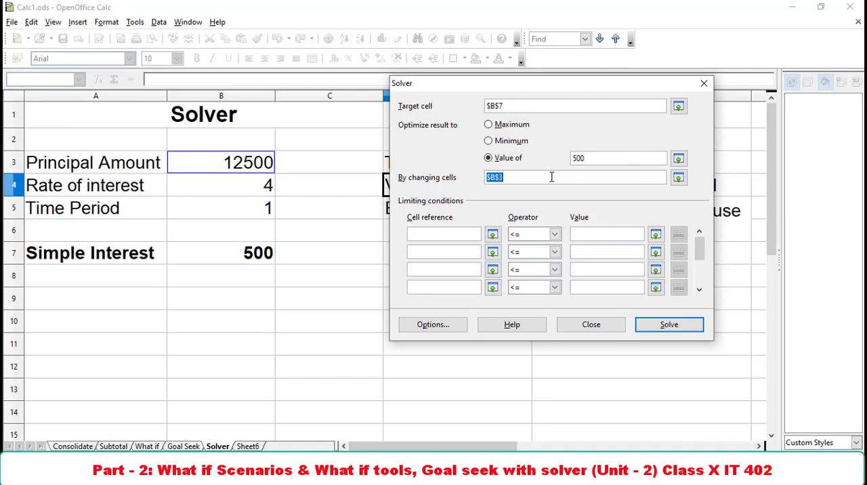
left_click(464, 234)
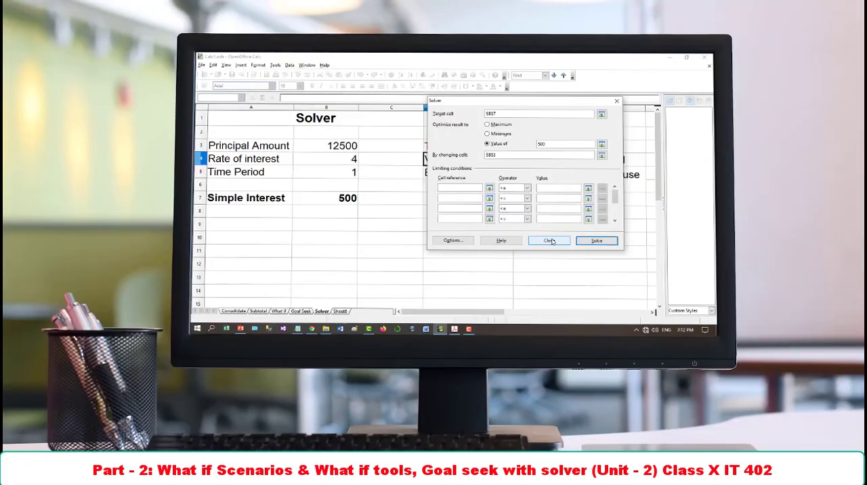
left_click(591, 325)
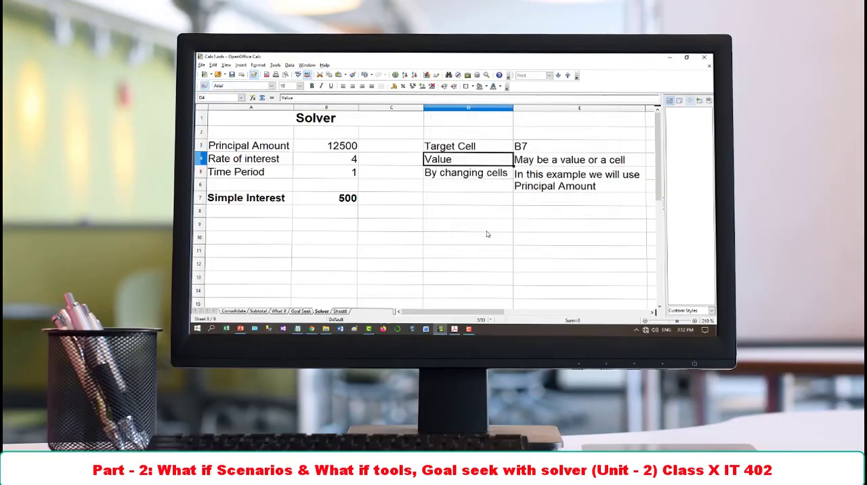